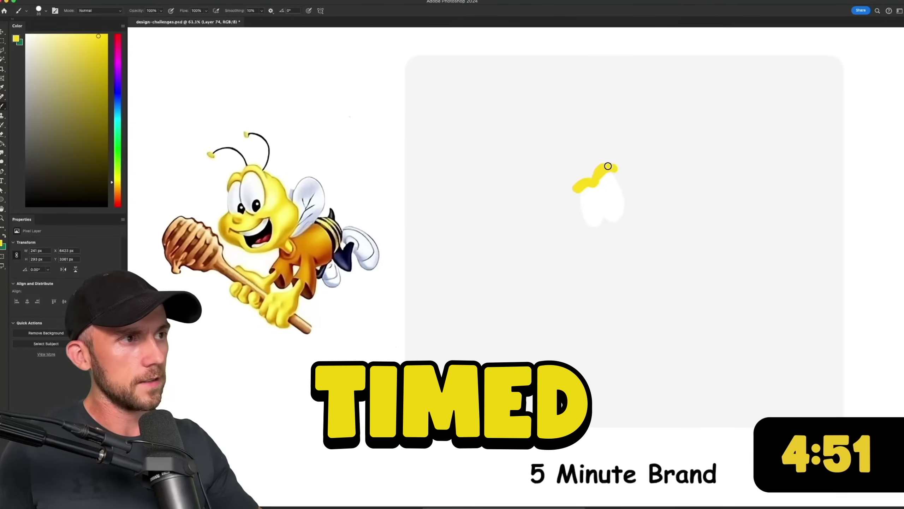
# Step: Brush two yellow strokes to outline the white bee shape
pyautogui.moveTo(608, 167); pyautogui.dragTo(625, 178)
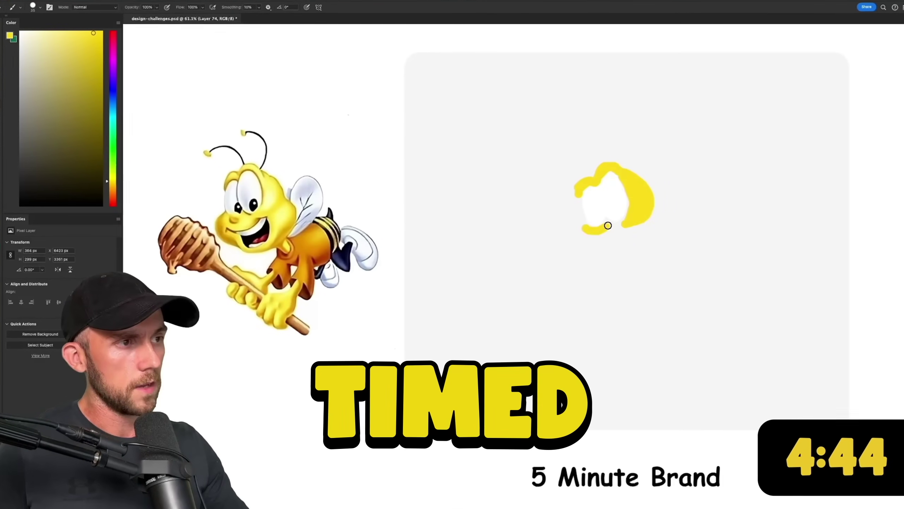
pyautogui.moveTo(607, 224)
pyautogui.mouseDown()
pyautogui.moveTo(598, 218)
pyautogui.moveTo(621, 225)
pyautogui.mouseUp()
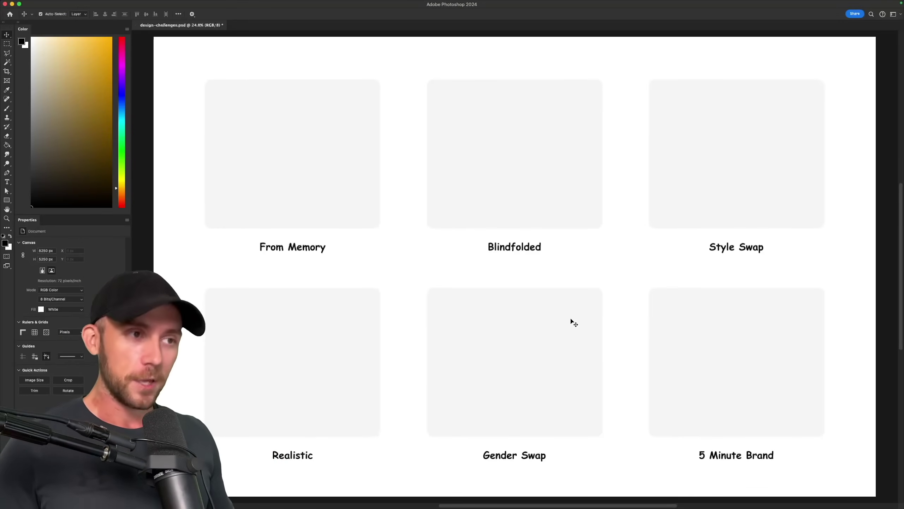
# Step: Zoom into the From Memory panel and sketch the fox body's arcs around the circle
pyautogui.scroll(5, 421, 256)
pyautogui.scroll(5, 406, 224)
pyautogui.hscroll(-5, 406, 224)
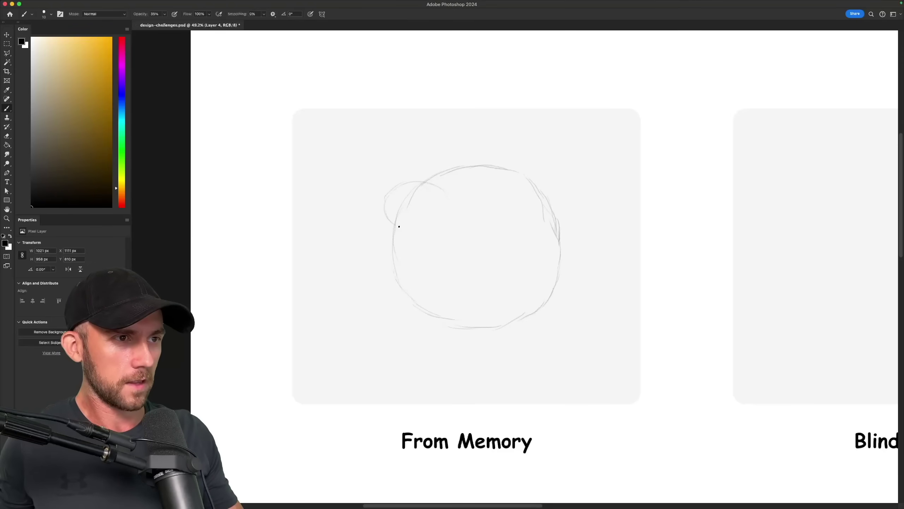
pyautogui.moveTo(385, 214); pyautogui.dragTo(417, 325)
pyautogui.moveTo(421, 231); pyautogui.dragTo(457, 298)
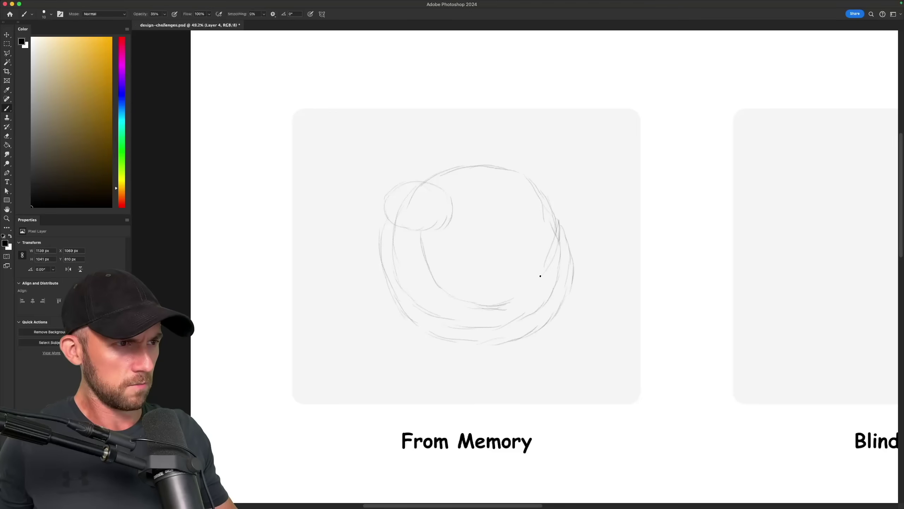
pyautogui.scroll(5, 531, 283)
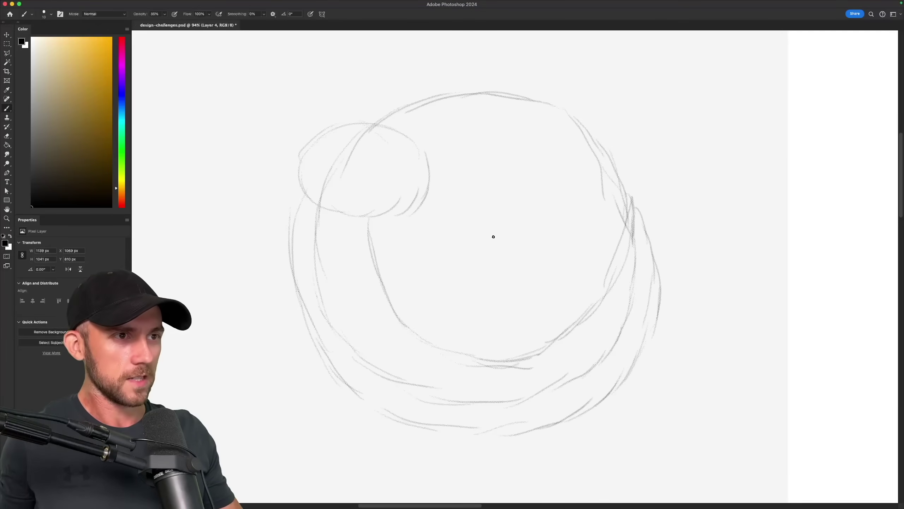
pyautogui.moveTo(502, 249); pyautogui.dragTo(537, 218)
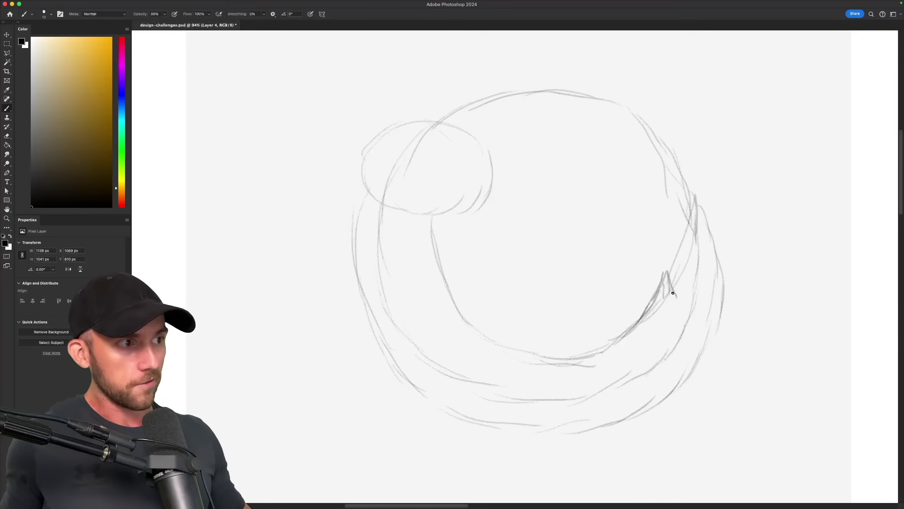
# Step: Sketch fur spikes along the fox's right edge and lower tail
pyautogui.moveTo(698, 204); pyautogui.dragTo(723, 285)
pyautogui.moveTo(695, 217)
pyautogui.mouseDown()
pyautogui.moveTo(674, 295)
pyautogui.moveTo(693, 249)
pyautogui.mouseUp()
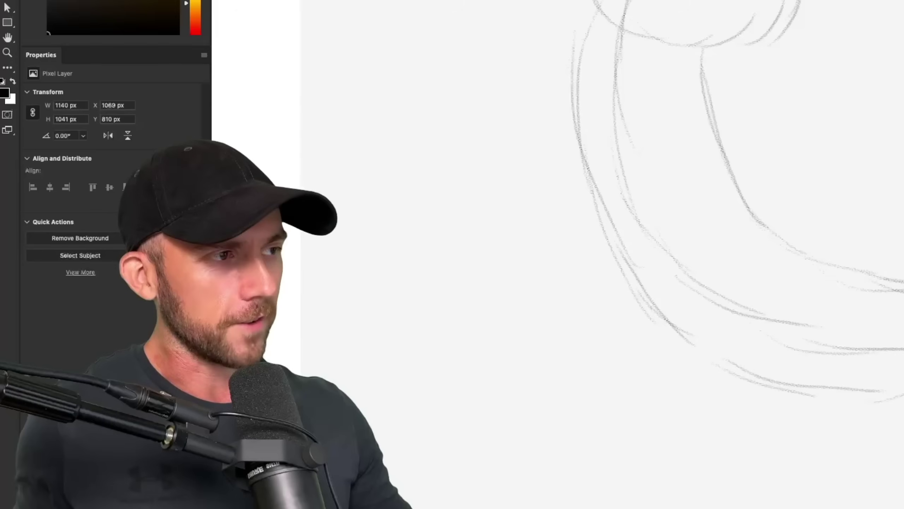
pyautogui.moveTo(641, 310); pyautogui.dragTo(643, 343)
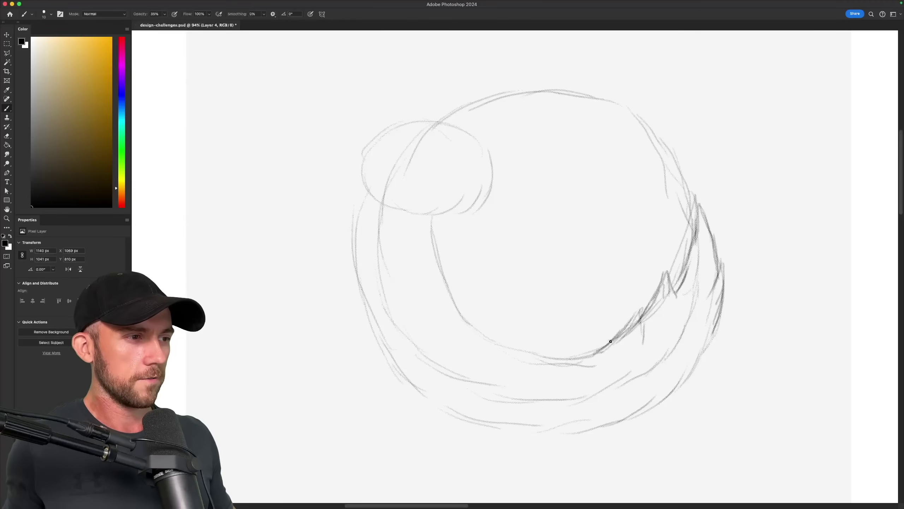
pyautogui.moveTo(641, 308); pyautogui.dragTo(621, 331)
pyautogui.moveTo(717, 343); pyautogui.dragTo(683, 362)
pyautogui.moveTo(632, 420); pyautogui.dragTo(677, 393)
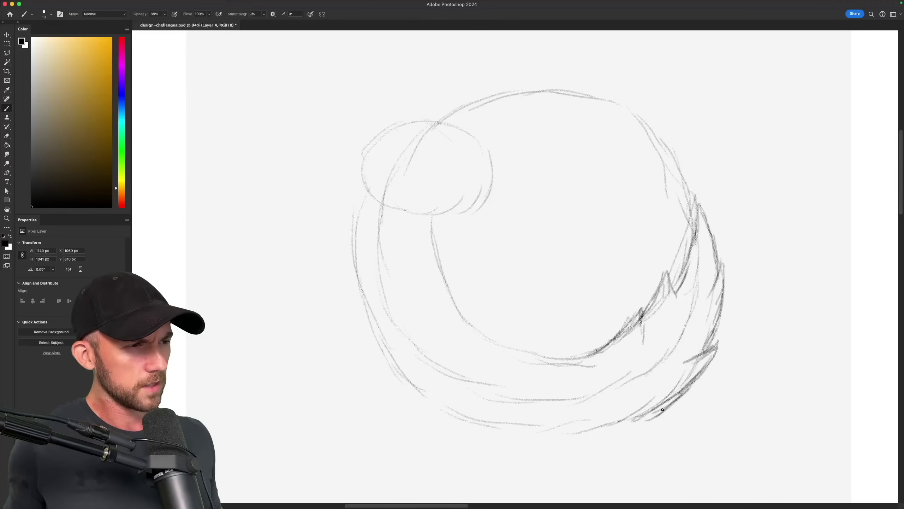
pyautogui.moveTo(614, 431); pyautogui.dragTo(595, 435)
# Step: Add the left ear, a chin and chest line, and a small paw tick
pyautogui.moveTo(359, 121); pyautogui.dragTo(362, 184)
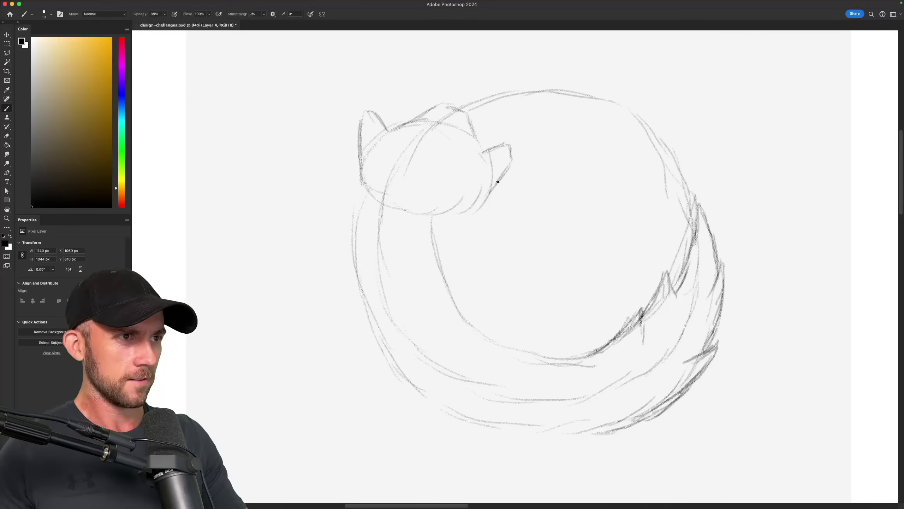
pyautogui.moveTo(491, 189); pyautogui.dragTo(471, 275)
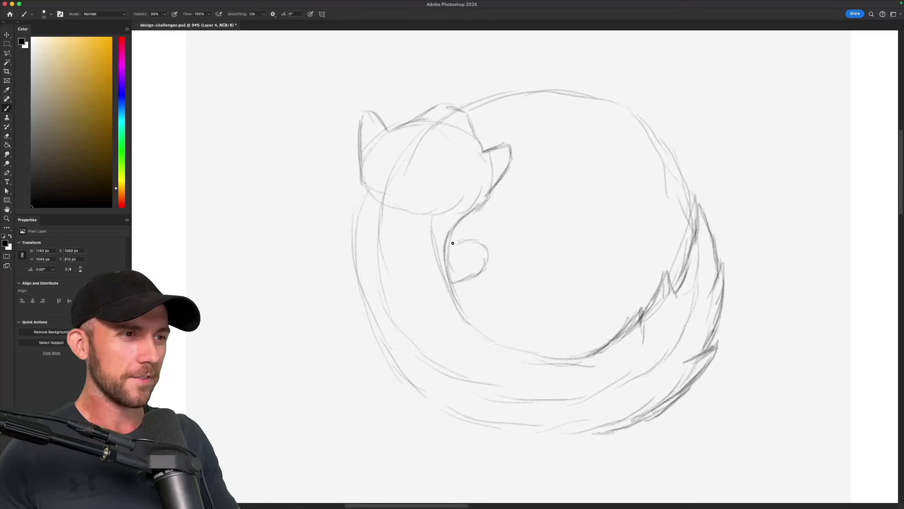
pyautogui.moveTo(450, 244); pyautogui.dragTo(449, 281)
pyautogui.moveTo(551, 340); pyautogui.dragTo(547, 354)
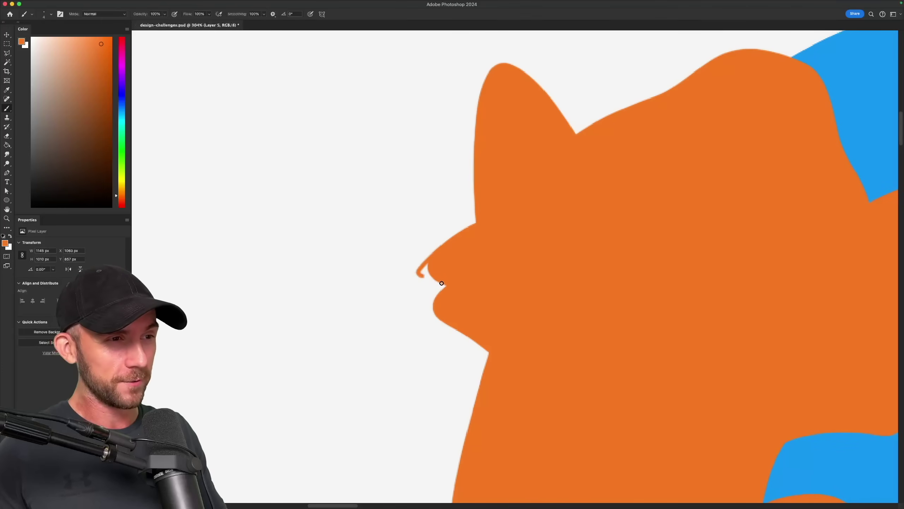
# Step: Fill the notch by the fox's nose orange, erase a head bump, and enlarge the blue globe
pyautogui.moveTo(428, 266); pyautogui.dragTo(422, 275)
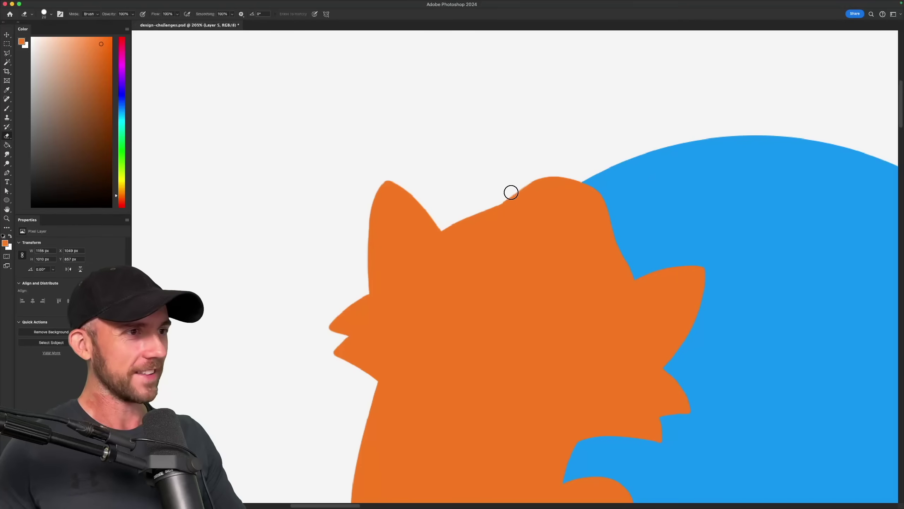
pyautogui.moveTo(539, 172); pyautogui.dragTo(602, 193)
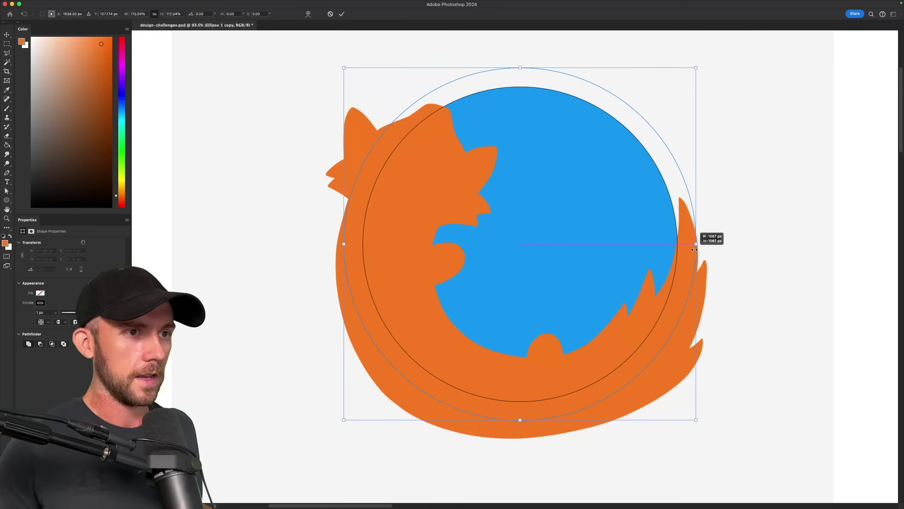
pyautogui.moveTo(693, 245); pyautogui.dragTo(720, 245)
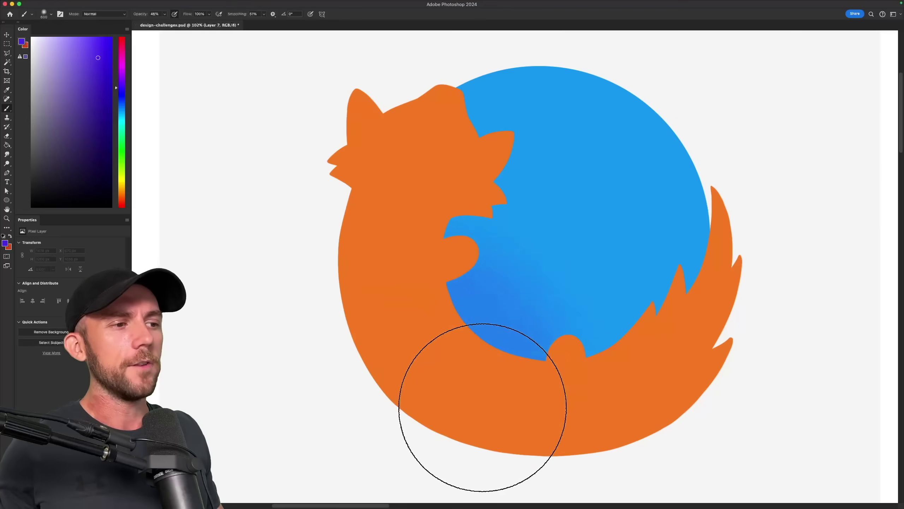
# Step: Darken the globe's lower half and tail-side edge with purple
pyautogui.moveTo(482, 406)
pyautogui.mouseDown()
pyautogui.moveTo(521, 411)
pyautogui.moveTo(460, 421)
pyautogui.moveTo(526, 444)
pyautogui.moveTo(636, 426)
pyautogui.moveTo(670, 389)
pyautogui.moveTo(593, 428)
pyautogui.moveTo(647, 420)
pyautogui.moveTo(704, 381)
pyautogui.moveTo(741, 329)
pyautogui.moveTo(726, 366)
pyautogui.moveTo(769, 299)
pyautogui.mouseUp()
pyautogui.press('[')
pyautogui.press('[')
pyautogui.press('[')
pyautogui.press('[')
pyautogui.press('[')
pyautogui.moveTo(628, 317); pyautogui.dragTo(420, 327)
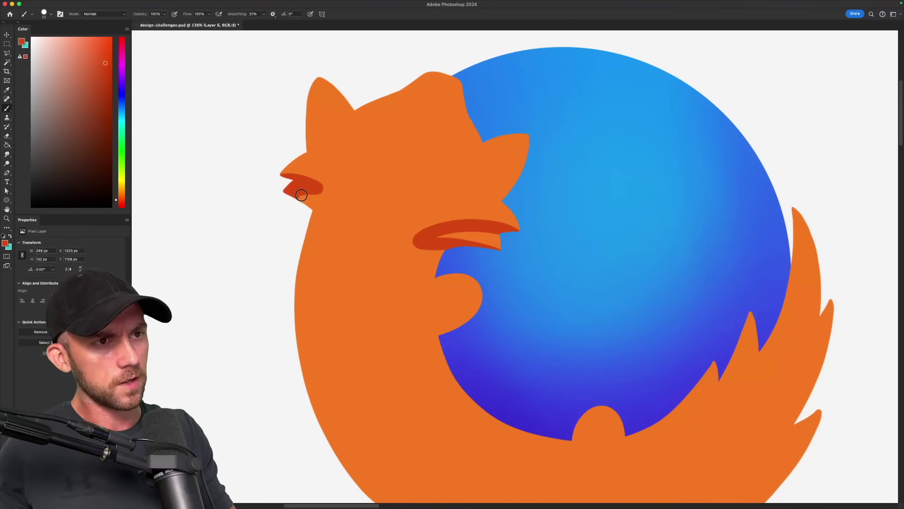
# Step: Paint soft dark red shadows on the fox's ears, cheek, left edge and bottom
pyautogui.moveTo(326, 209); pyautogui.dragTo(333, 207)
pyautogui.moveTo(318, 80); pyautogui.dragTo(316, 144)
pyautogui.moveTo(455, 82); pyautogui.dragTo(472, 136)
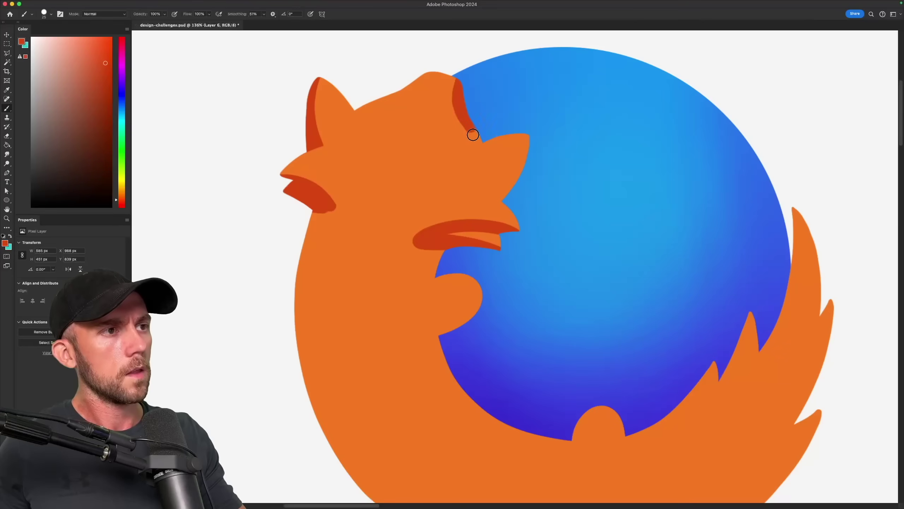
pyautogui.press('e')
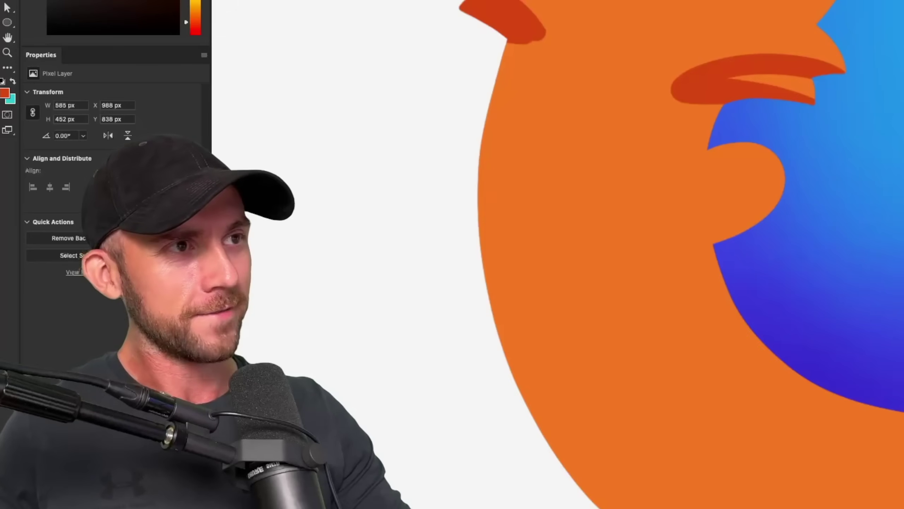
pyautogui.press('b')
pyautogui.moveTo(318, 156)
pyautogui.mouseDown()
pyautogui.moveTo(329, 285)
pyautogui.moveTo(367, 369)
pyautogui.moveTo(458, 442)
pyautogui.moveTo(584, 467)
pyautogui.mouseUp()
pyautogui.press('[')
pyautogui.moveTo(340, 119); pyautogui.dragTo(355, 162)
pyautogui.moveTo(356, 230)
pyautogui.mouseDown()
pyautogui.moveTo(375, 317)
pyautogui.moveTo(402, 367)
pyautogui.moveTo(447, 414)
pyautogui.mouseUp()
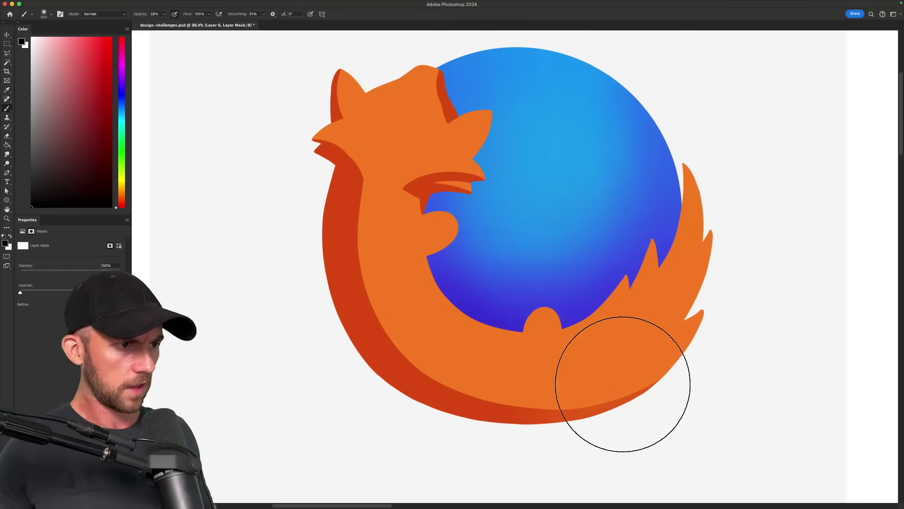
pyautogui.moveTo(623, 384)
pyautogui.mouseDown()
pyautogui.moveTo(646, 374)
pyautogui.moveTo(531, 398)
pyautogui.mouseUp()
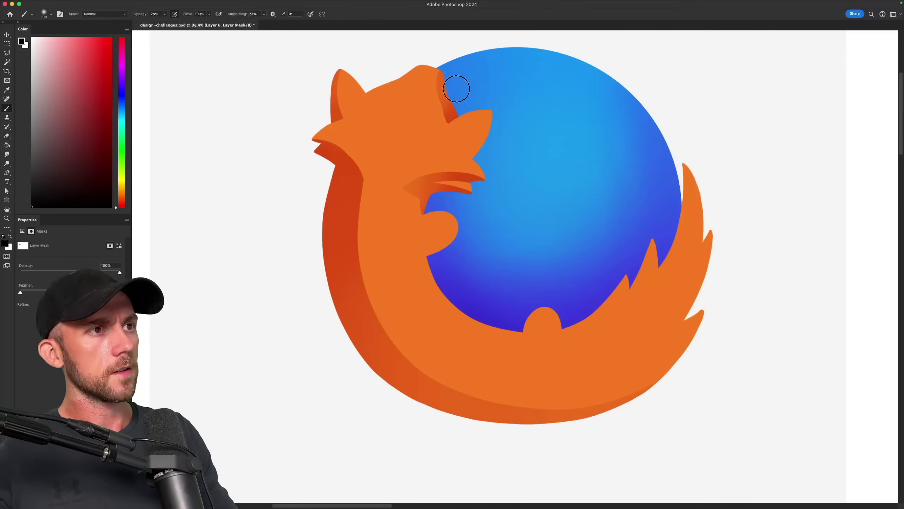
# Step: Paint yellow-orange highlights on the tail flames and a masked pale highlight atop the head
pyautogui.moveTo(542, 282); pyautogui.dragTo(586, 282)
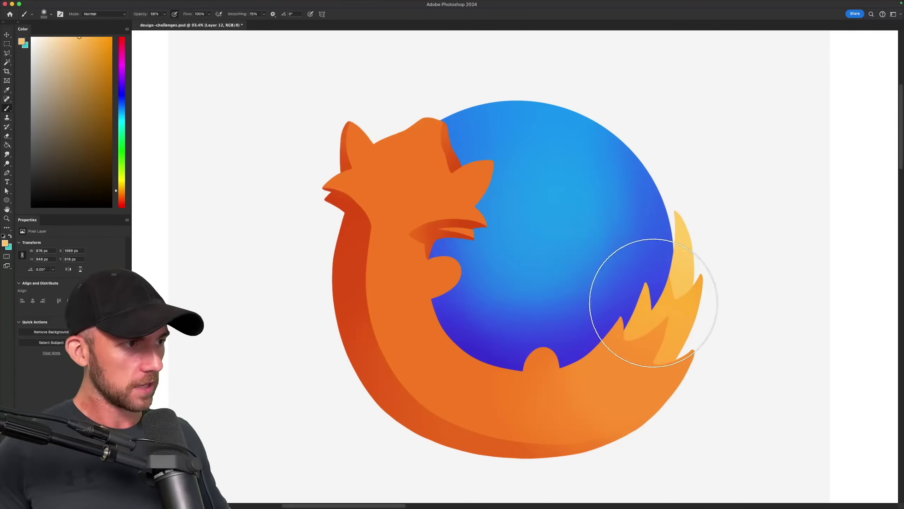
pyautogui.moveTo(646, 320)
pyautogui.mouseDown()
pyautogui.moveTo(617, 364)
pyautogui.moveTo(560, 382)
pyautogui.moveTo(539, 376)
pyautogui.mouseUp()
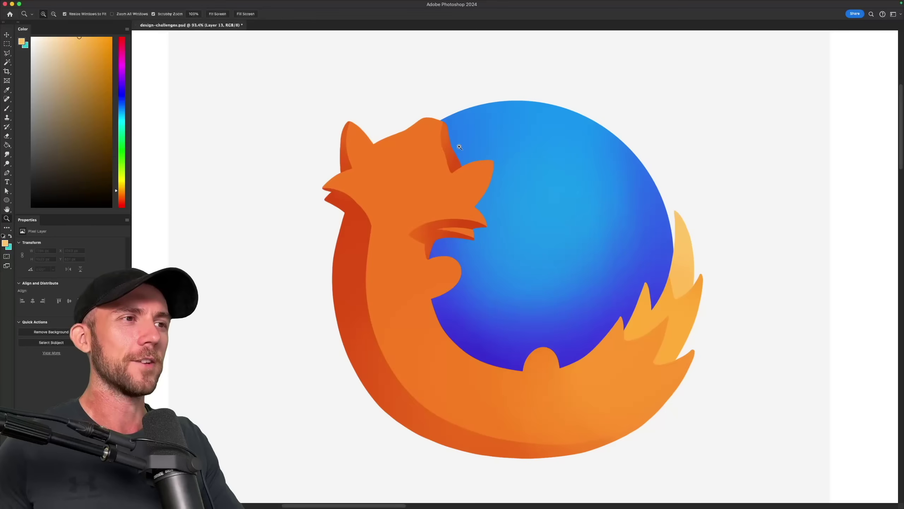
pyautogui.moveTo(460, 149)
pyautogui.mouseDown()
pyautogui.moveTo(482, 132)
pyautogui.moveTo(467, 131)
pyautogui.moveTo(512, 172)
pyautogui.mouseUp()
pyautogui.press('b')
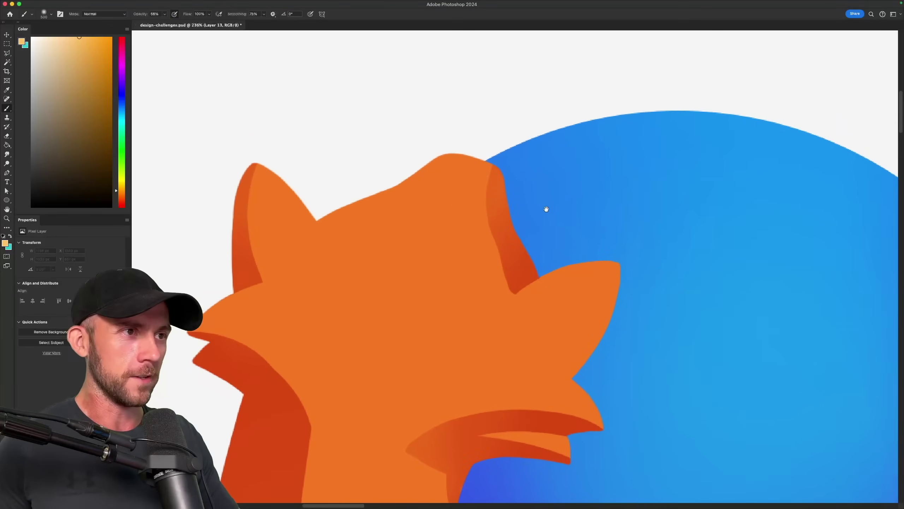
pyautogui.moveTo(442, 165)
pyautogui.mouseDown()
pyautogui.moveTo(435, 222)
pyautogui.moveTo(498, 160)
pyautogui.mouseUp()
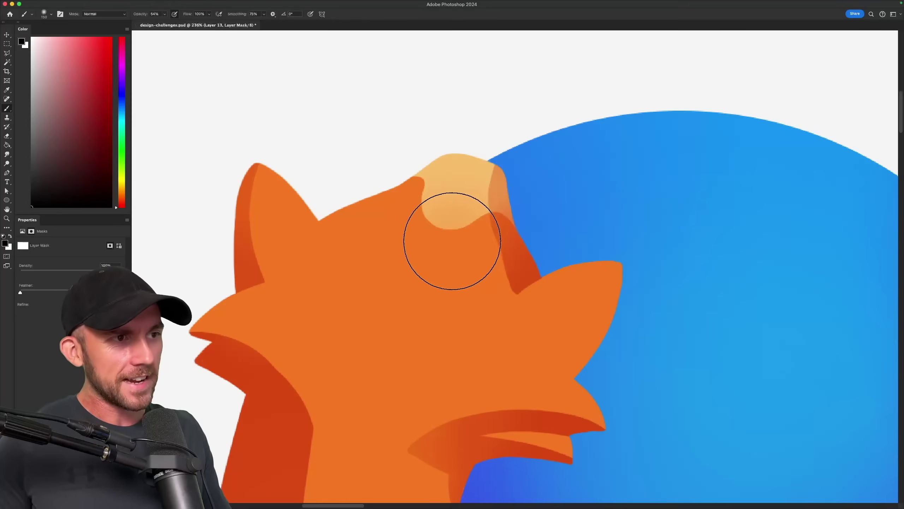
pyautogui.moveTo(449, 238)
pyautogui.mouseDown()
pyautogui.moveTo(424, 239)
pyautogui.moveTo(480, 245)
pyautogui.mouseUp()
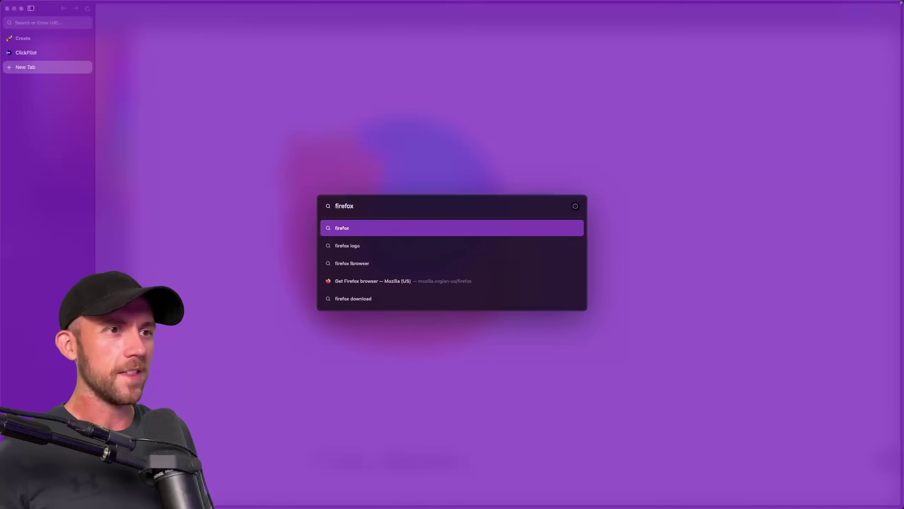
# Step: Search for the real Firefox logo for comparison, then pan to the Blindfolded panel
pyautogui.write('lo')
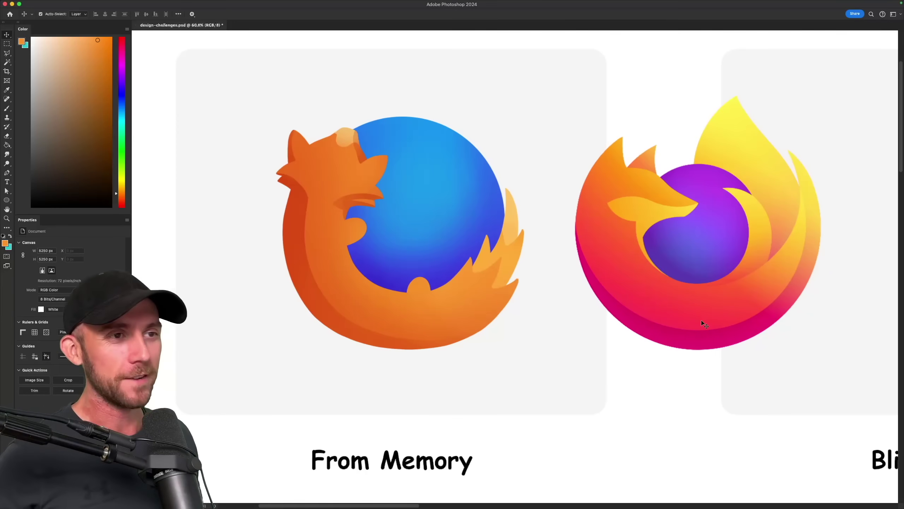
pyautogui.scroll(-2, 411, 252)
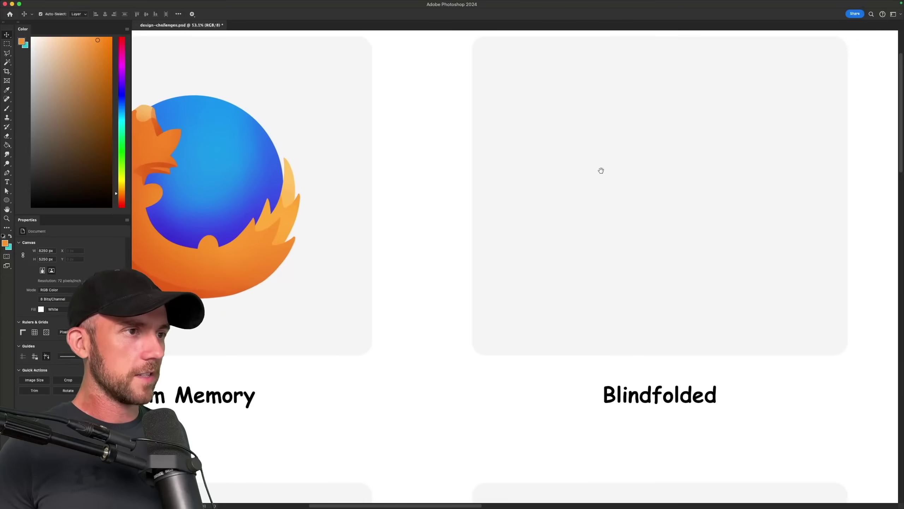
pyautogui.moveTo(599, 170); pyautogui.dragTo(426, 213)
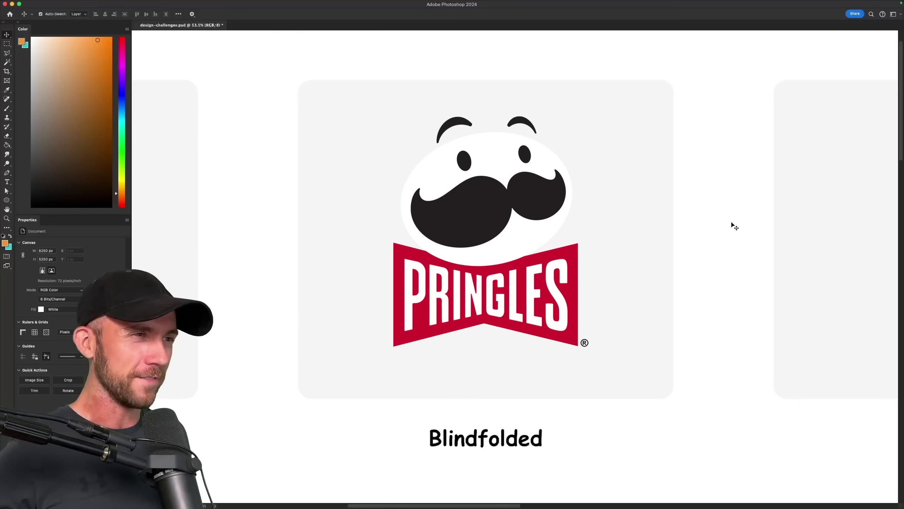
# Step: Brush a white oval with scribbled lettering in the Blindfolded card, then set the paint colour to black
pyautogui.click(122, 204)
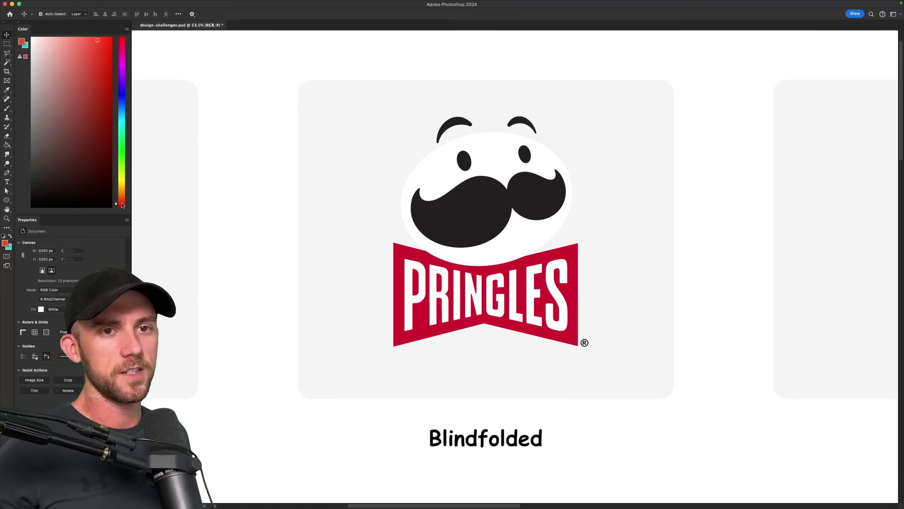
pyautogui.click(10, 235)
pyautogui.click(32, 37)
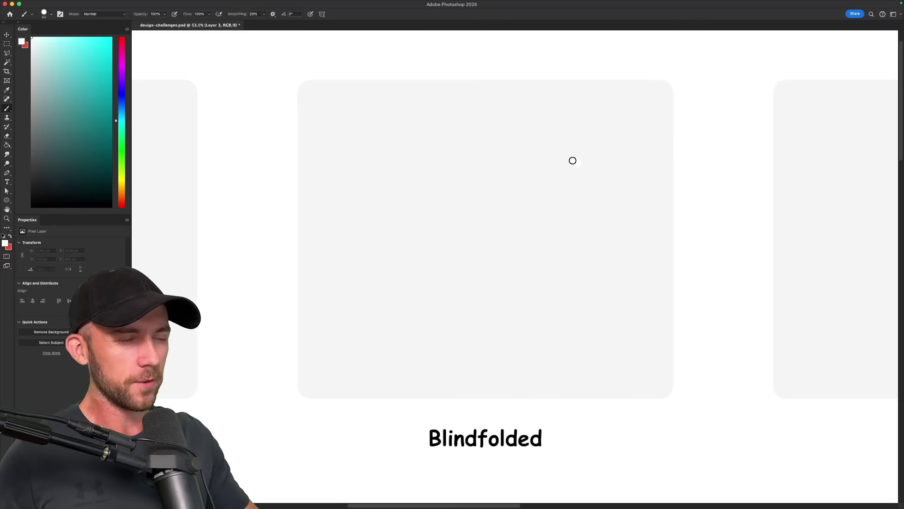
pyautogui.moveTo(578, 162)
pyautogui.mouseDown()
pyautogui.moveTo(535, 150)
pyautogui.moveTo(471, 153)
pyautogui.moveTo(427, 176)
pyautogui.moveTo(411, 216)
pyautogui.moveTo(435, 252)
pyautogui.moveTo(565, 144)
pyautogui.moveTo(582, 157)
pyautogui.moveTo(576, 194)
pyautogui.moveTo(585, 160)
pyautogui.moveTo(556, 220)
pyautogui.moveTo(571, 169)
pyautogui.moveTo(547, 210)
pyautogui.moveTo(561, 167)
pyautogui.moveTo(538, 219)
pyautogui.moveTo(549, 165)
pyautogui.mouseUp()
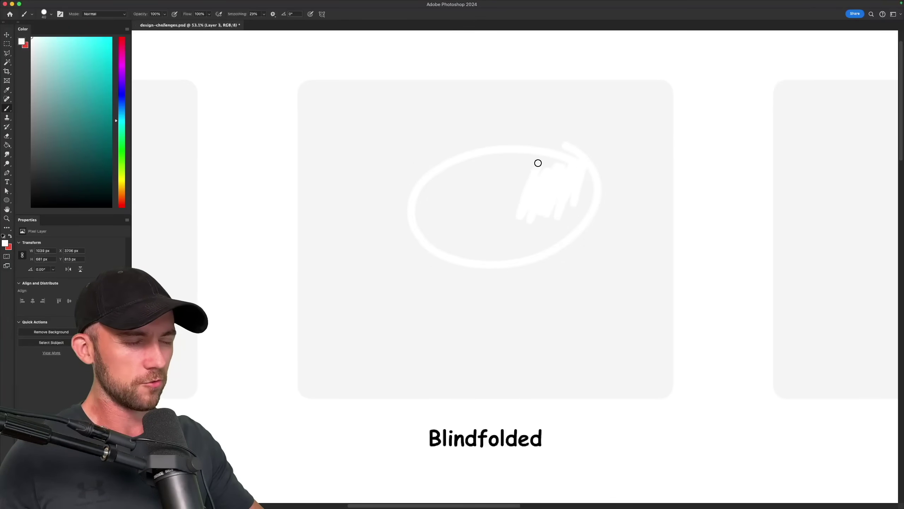
pyautogui.moveTo(489, 210); pyautogui.dragTo(558, 217)
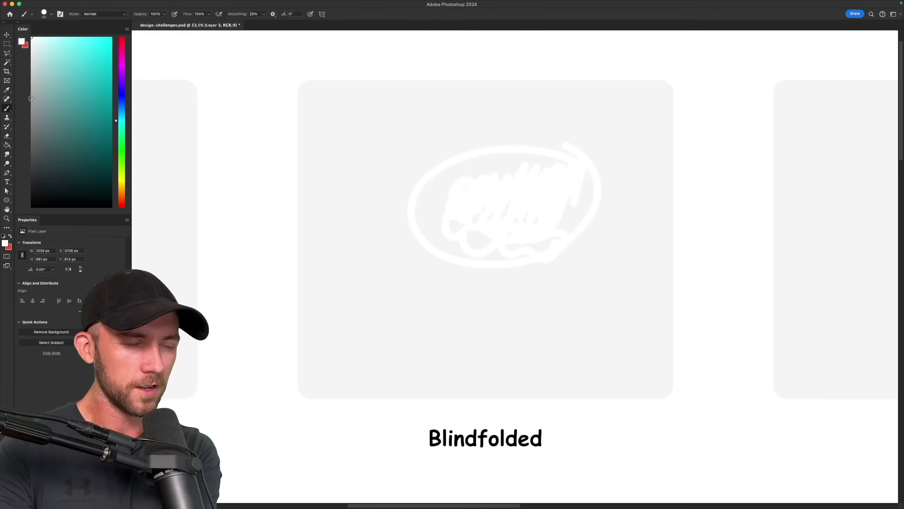
pyautogui.moveTo(34, 93)
pyautogui.mouseDown()
pyautogui.moveTo(53, 88)
pyautogui.moveTo(39, 110)
pyautogui.mouseUp()
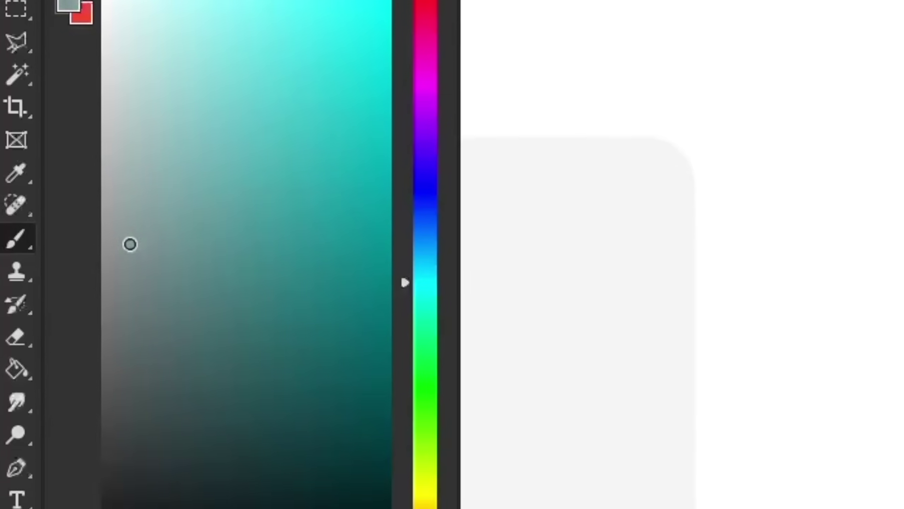
pyautogui.moveTo(130, 244)
pyautogui.mouseDown()
pyautogui.moveTo(106, 397)
pyautogui.moveTo(107, 508)
pyautogui.mouseUp()
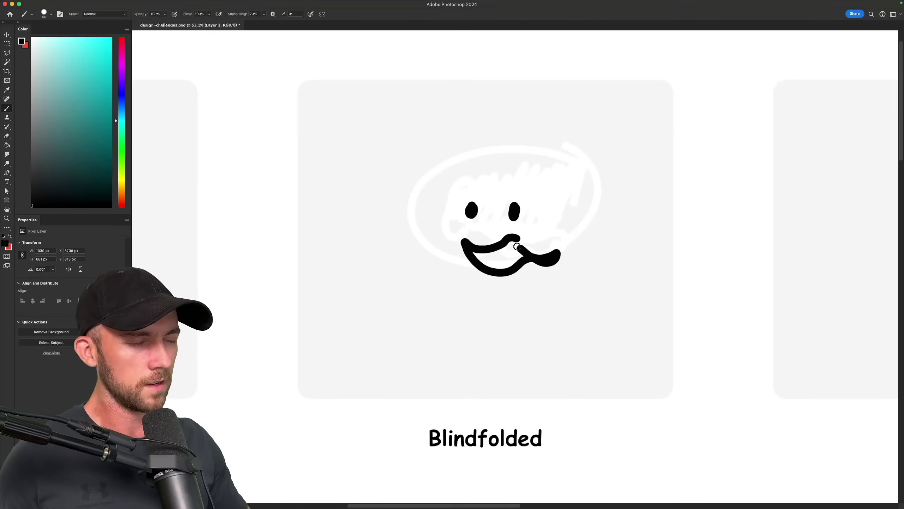
# Step: Paint a black mustache and curved brows, then a filled red bow tie
pyautogui.moveTo(516, 246)
pyautogui.mouseDown()
pyautogui.moveTo(554, 267)
pyautogui.moveTo(448, 267)
pyautogui.mouseUp()
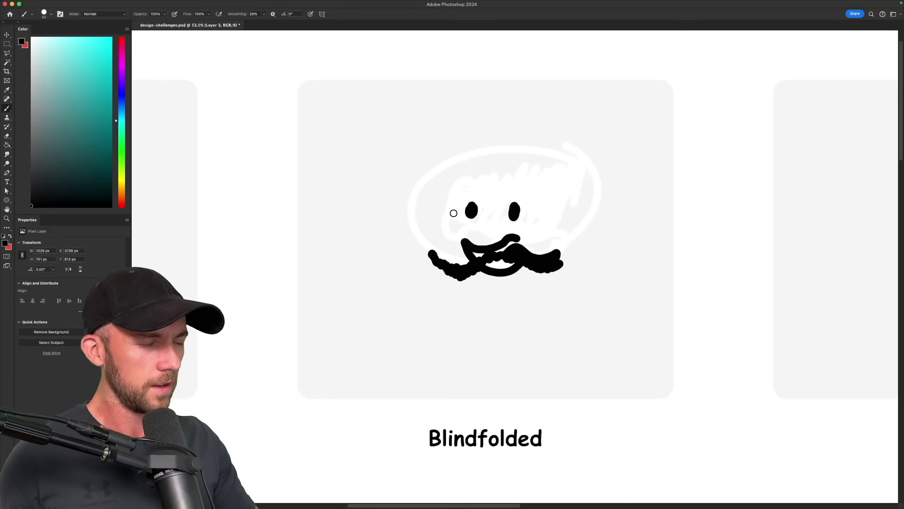
pyautogui.moveTo(500, 213); pyautogui.dragTo(515, 209)
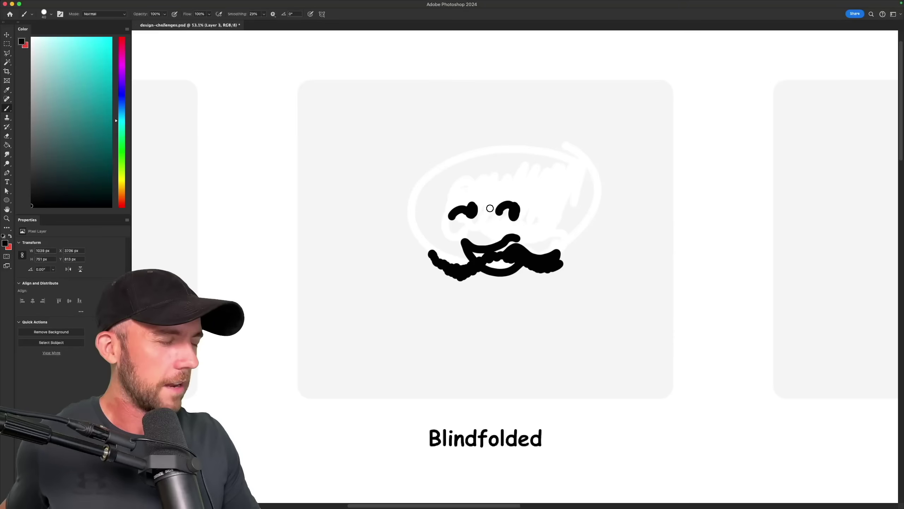
pyautogui.press('x')
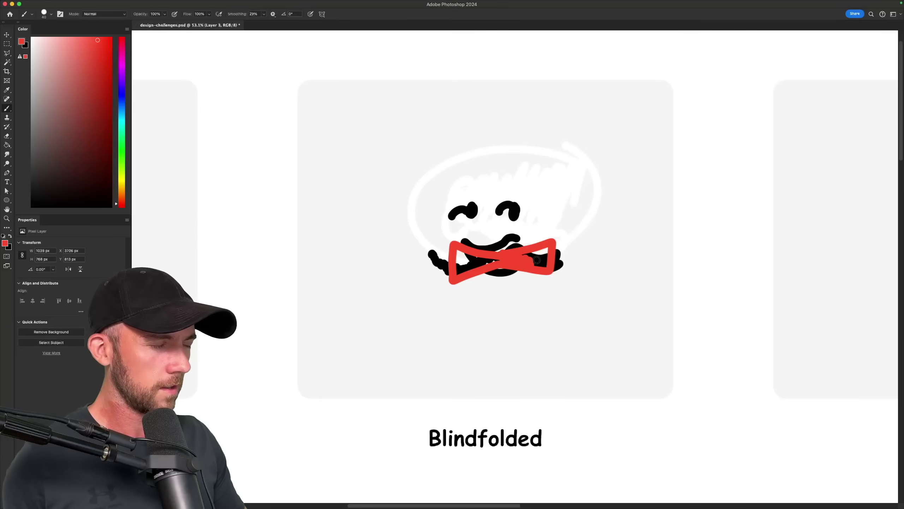
pyautogui.moveTo(551, 271); pyautogui.dragTo(483, 268)
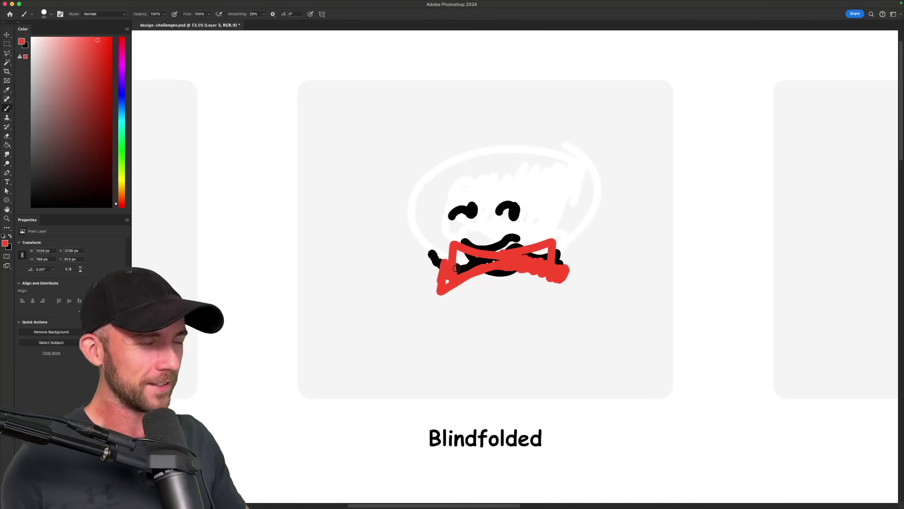
pyautogui.moveTo(500, 273); pyautogui.dragTo(484, 286)
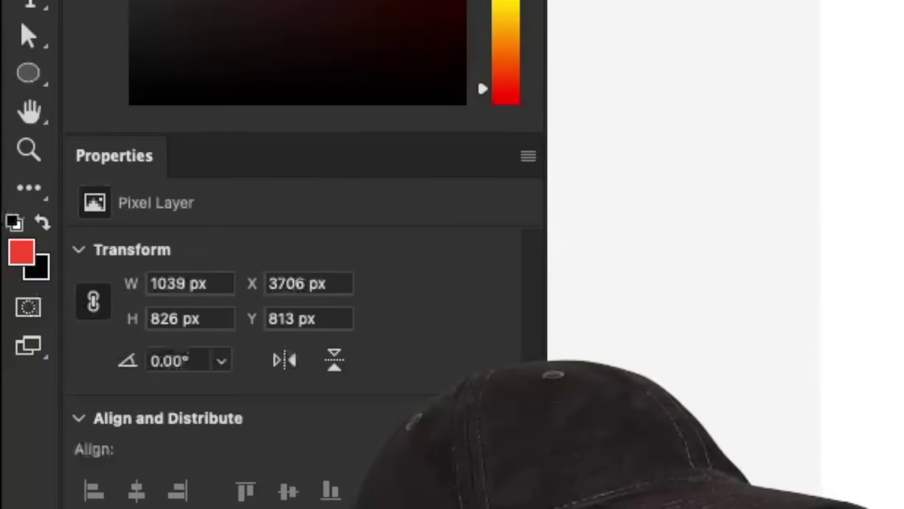
# Step: Scrawl black lettering across the red banner and zoom in to check it
pyautogui.press('x')
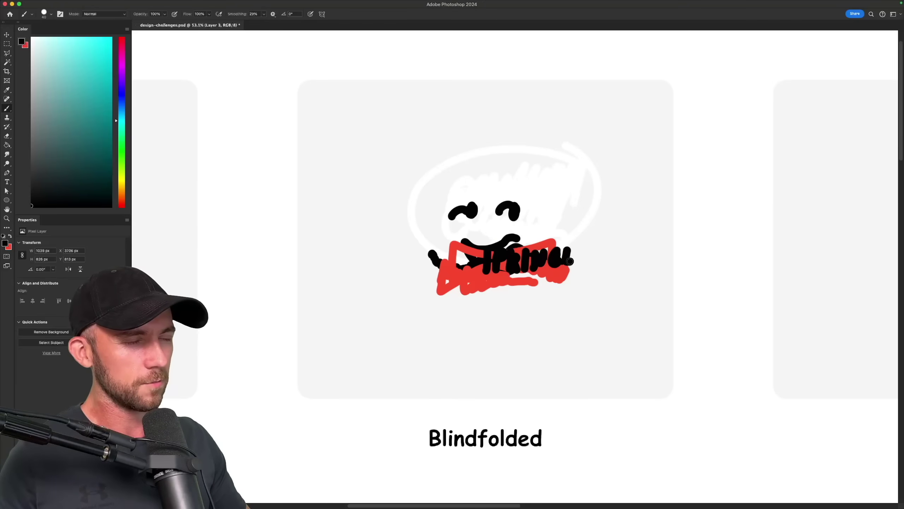
pyautogui.moveTo(585, 260); pyautogui.dragTo(613, 245)
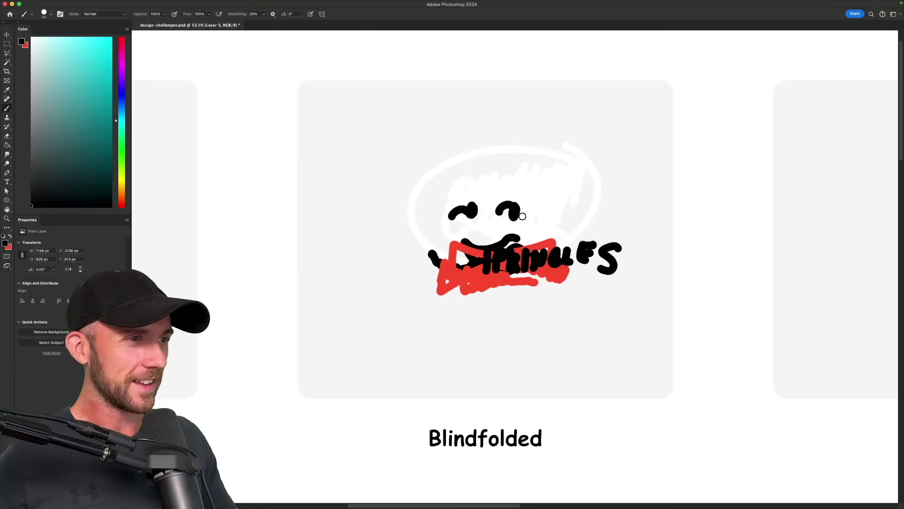
pyautogui.press('z')
pyautogui.moveTo(586, 219); pyautogui.dragTo(632, 228)
pyautogui.keyDown('alt'); pyautogui.click(594, 218); pyautogui.keyUp('alt')
pyautogui.press('b')
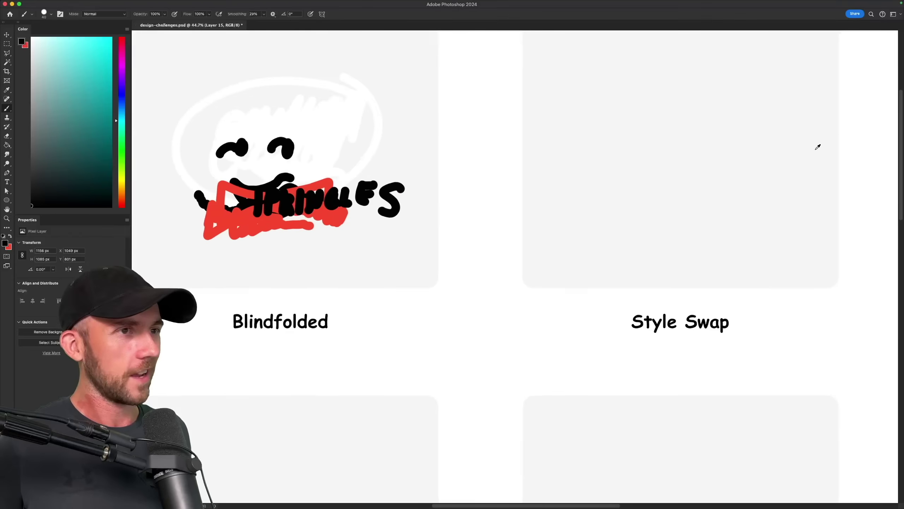
# Step: Bring the Style Swap card into view, paste the Cap'n Crunch image, and preview another image result
pyautogui.moveTo(835, 130); pyautogui.dragTo(719, 216)
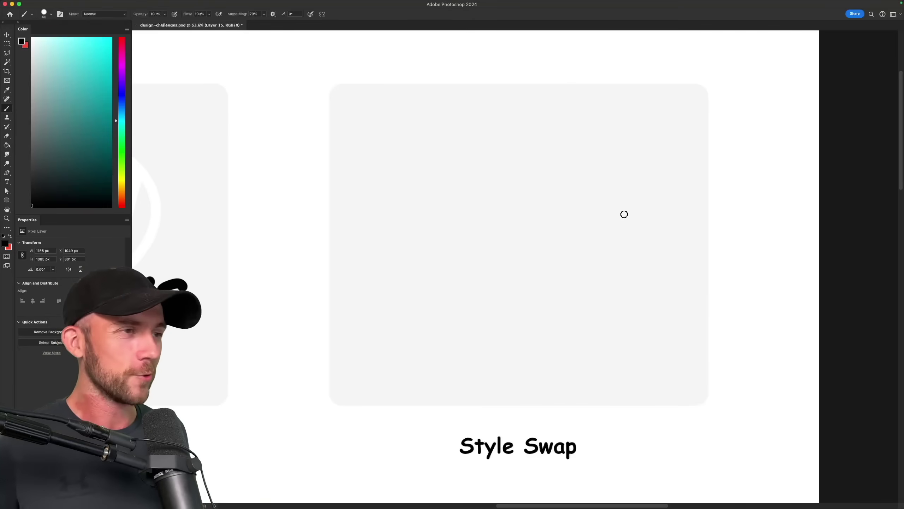
pyautogui.press('super+v')
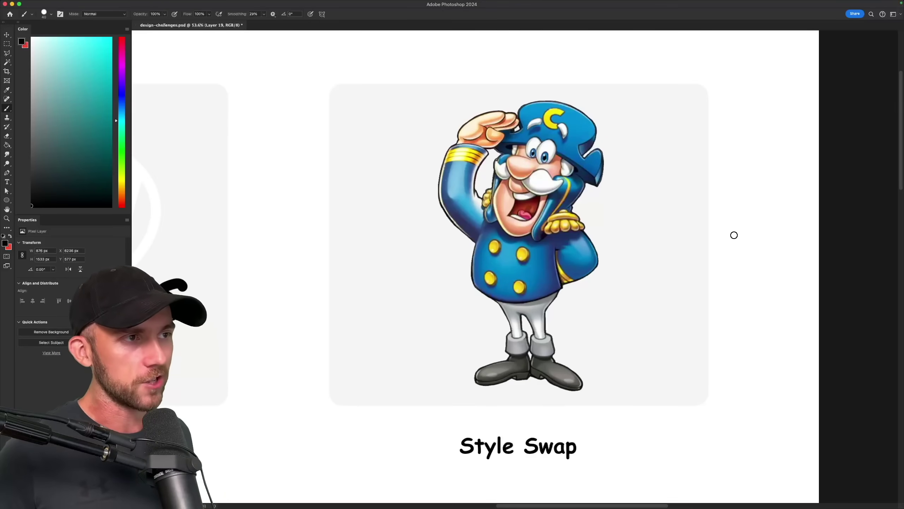
pyautogui.press('alt+shift+super+n')
pyautogui.press('v')
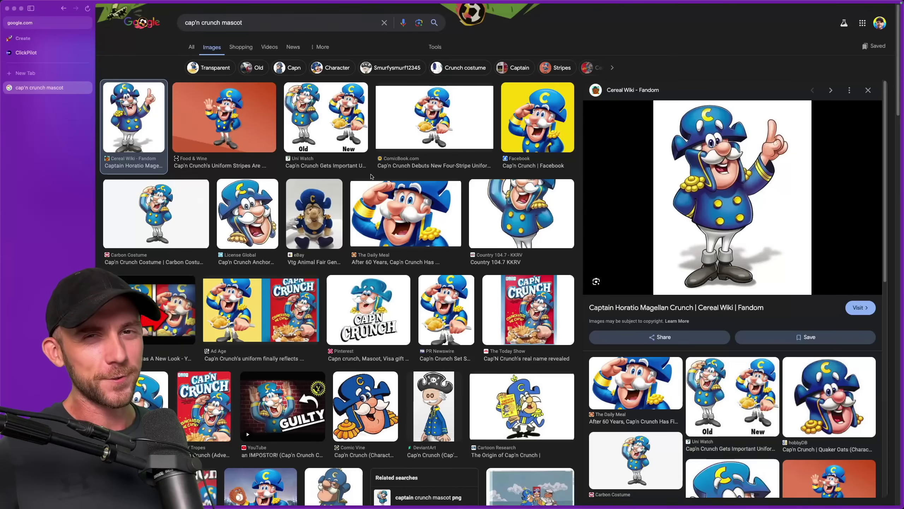
pyautogui.click(346, 124)
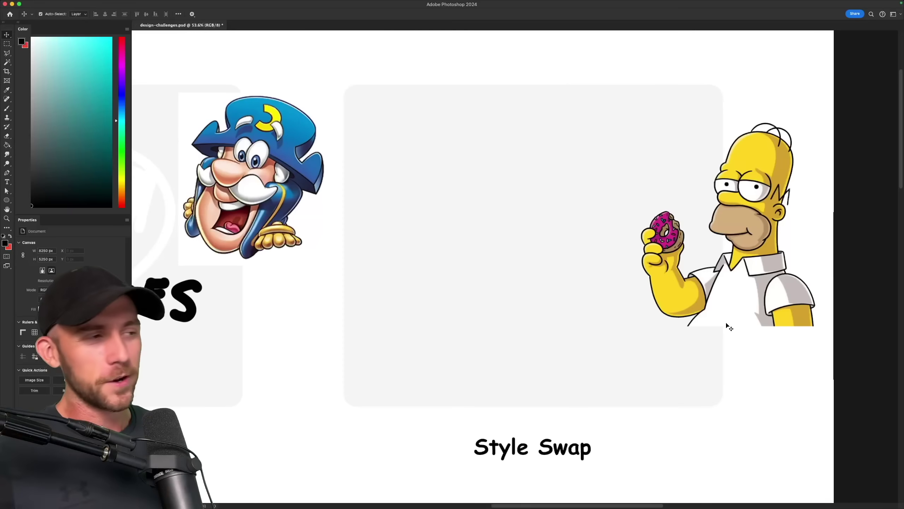
# Step: Move and enlarge the Homer image inside the card, then sketch a stroke near his mouth
pyautogui.moveTo(756, 228); pyautogui.dragTo(548, 251)
pyautogui.hotkey('ctrl', 't')
pyautogui.moveTo(612, 252); pyautogui.dragTo(648, 254)
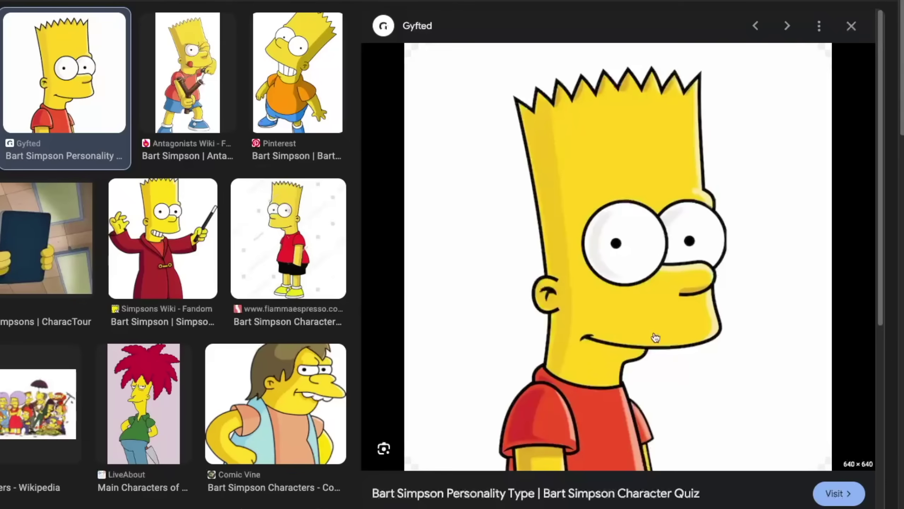
pyautogui.moveTo(519, 224); pyautogui.dragTo(514, 235)
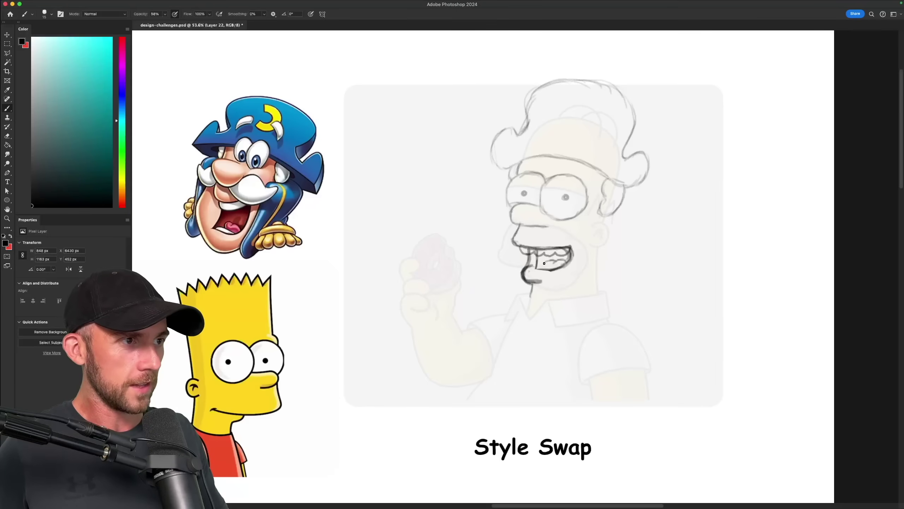
# Step: Widen the sketched mouth, then sketch the chin, collar and a looping knot
pyautogui.press('super+t')
pyautogui.moveTo(580, 258); pyautogui.dragTo(590, 257)
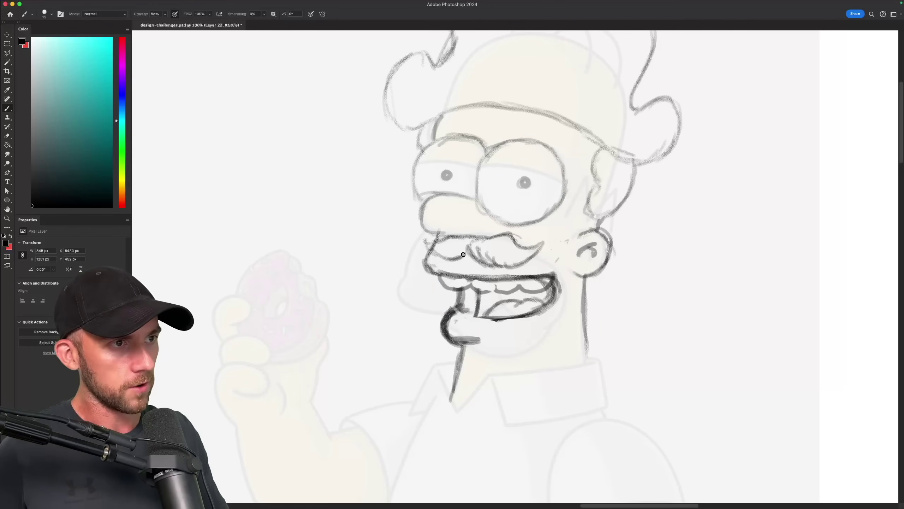
pyautogui.moveTo(621, 350); pyautogui.dragTo(655, 333)
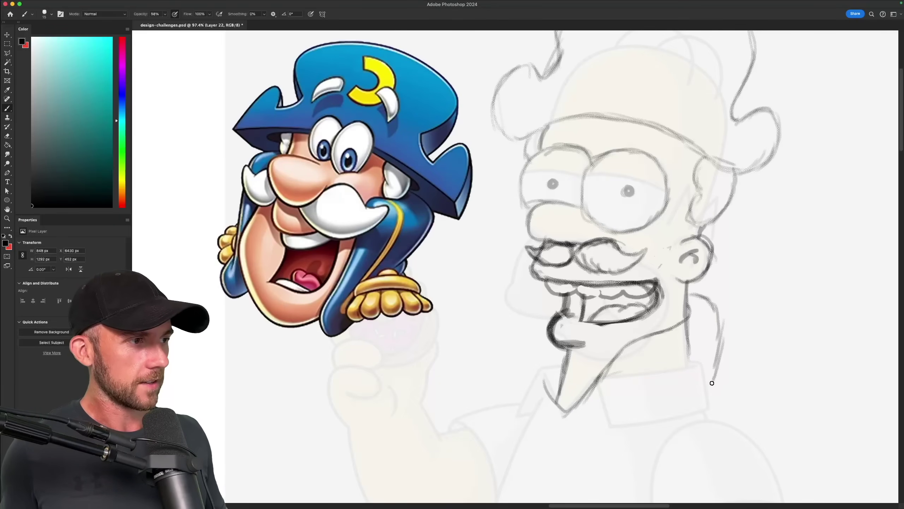
pyautogui.moveTo(657, 386); pyautogui.dragTo(650, 398)
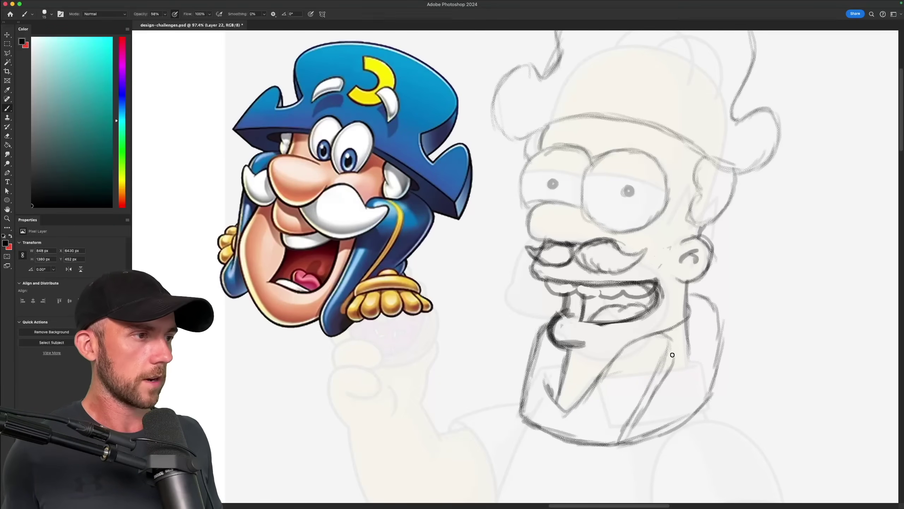
pyautogui.moveTo(672, 355); pyautogui.dragTo(674, 360)
pyautogui.moveTo(730, 406); pyautogui.dragTo(708, 454)
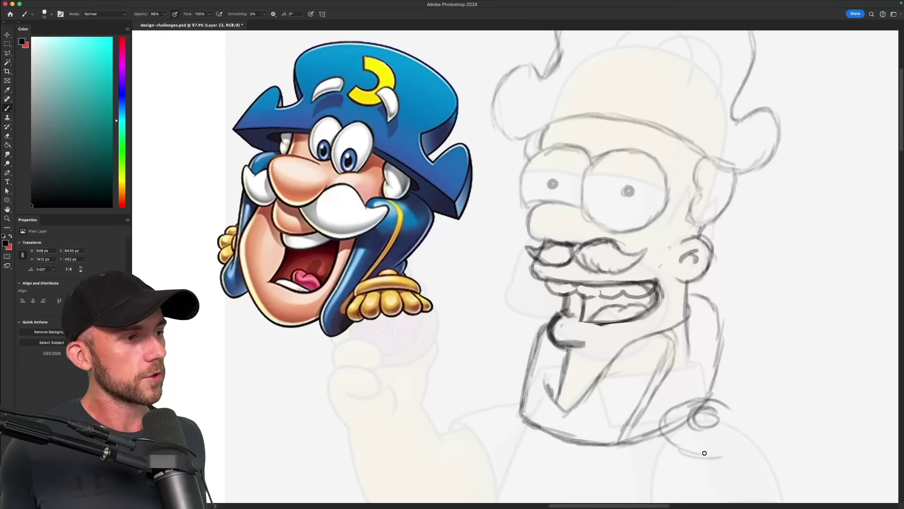
# Step: Sketch the gloved hands and form two round ellipse eyes
pyautogui.moveTo(495, 432); pyautogui.dragTo(516, 437)
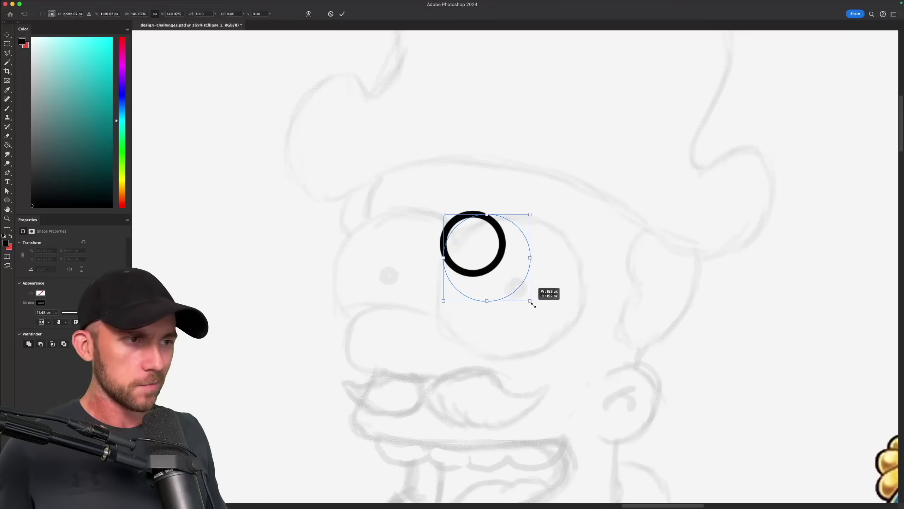
pyautogui.moveTo(533, 301); pyautogui.dragTo(594, 349)
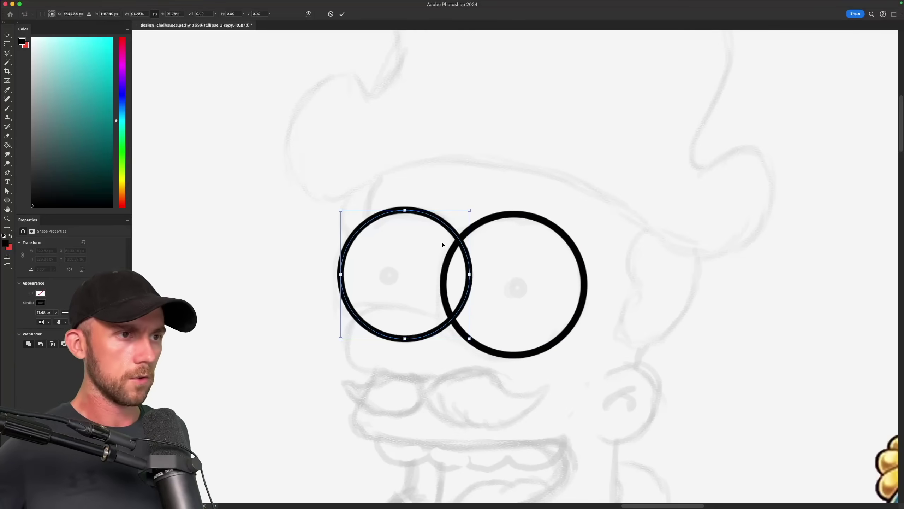
pyautogui.moveTo(444, 242); pyautogui.dragTo(442, 245)
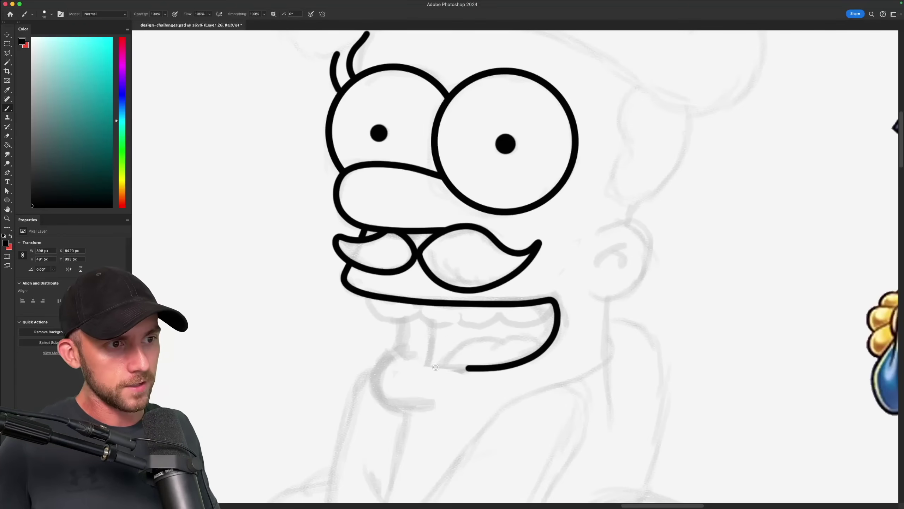
# Step: Ink the lower lip, teeth, tongue, ear, arm and toe outlines in bold black
pyautogui.moveTo(433, 366); pyautogui.dragTo(417, 363)
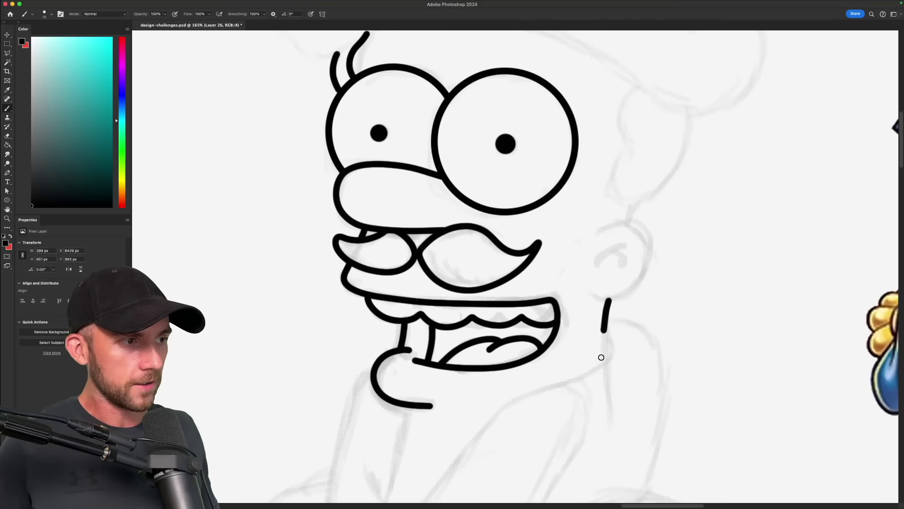
pyautogui.moveTo(377, 370); pyautogui.dragTo(403, 389)
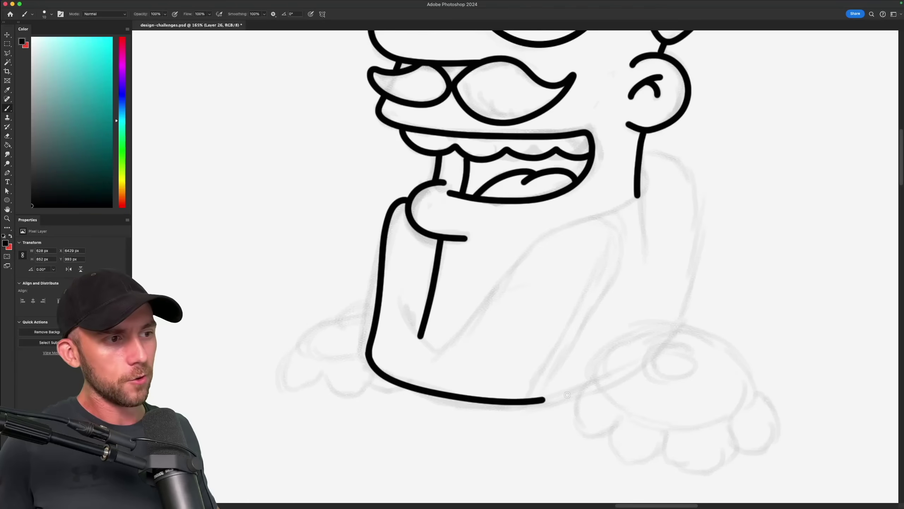
pyautogui.moveTo(419, 272)
pyautogui.mouseDown()
pyautogui.moveTo(491, 245)
pyautogui.moveTo(422, 285)
pyautogui.moveTo(429, 312)
pyautogui.moveTo(477, 307)
pyautogui.mouseUp()
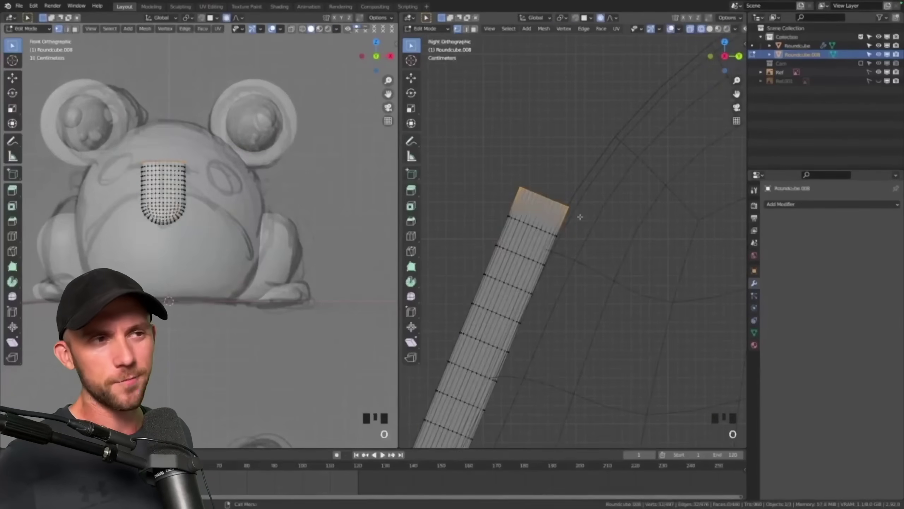
# Step: Bend the tongue by moving its selected top face, then reshape the top of the head mesh
pyautogui.press('g')
pyautogui.click(615, 253)
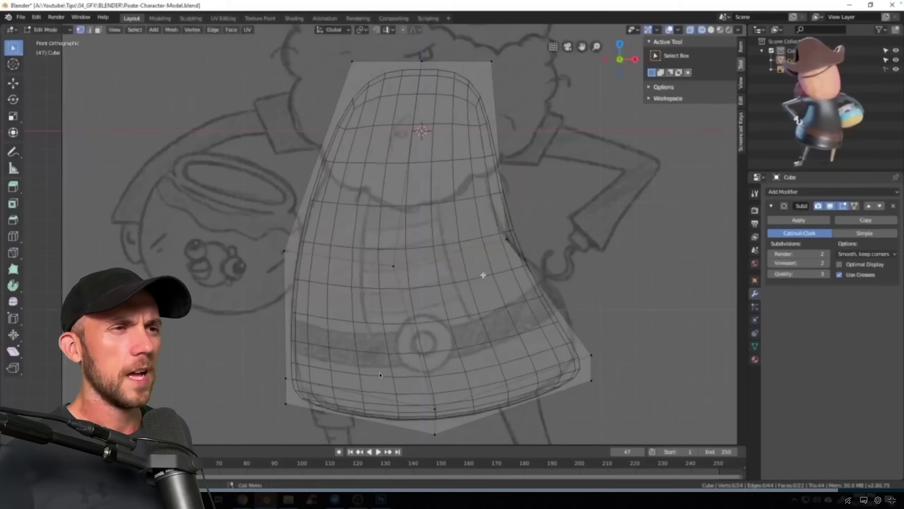
pyautogui.press('g')
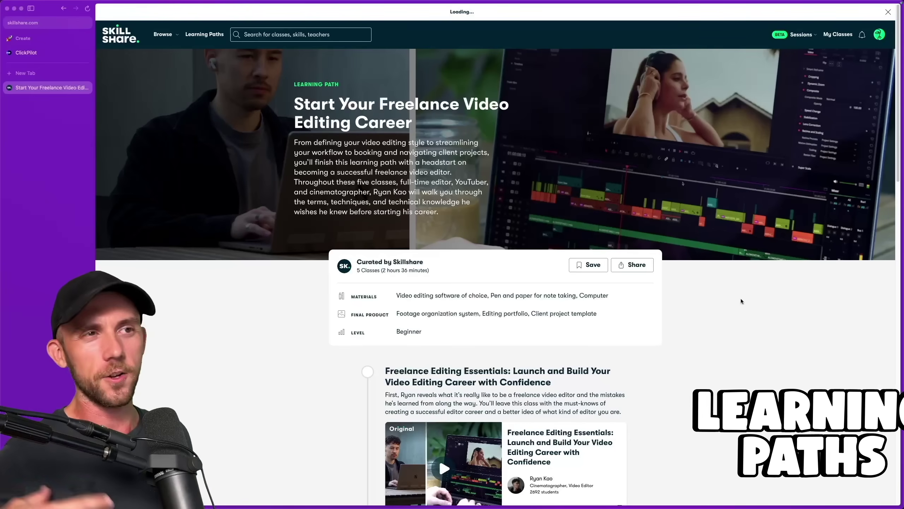
# Step: Scroll down the Skillshare video editing learning path past each class card to the bottom
pyautogui.scroll(-10, 742, 301)
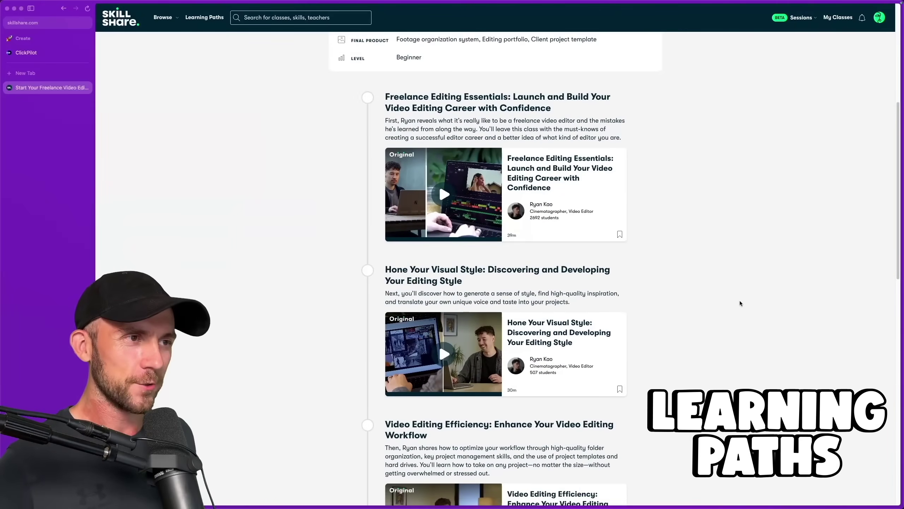
pyautogui.scroll(-6, 739, 303)
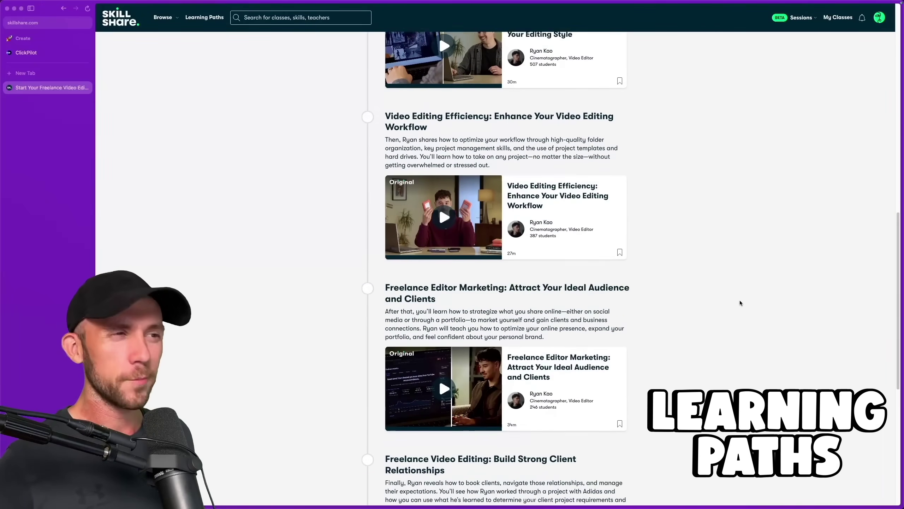
pyautogui.scroll(-2, 740, 303)
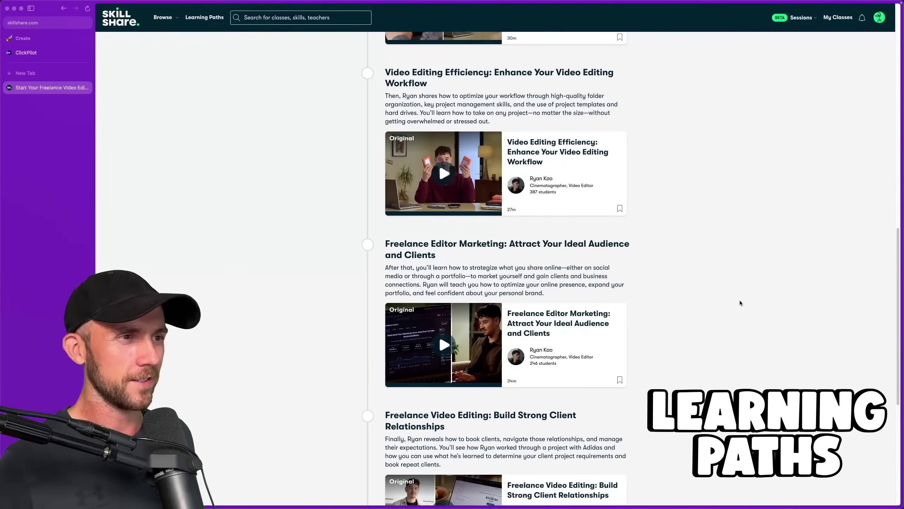
pyautogui.scroll(-1, 739, 303)
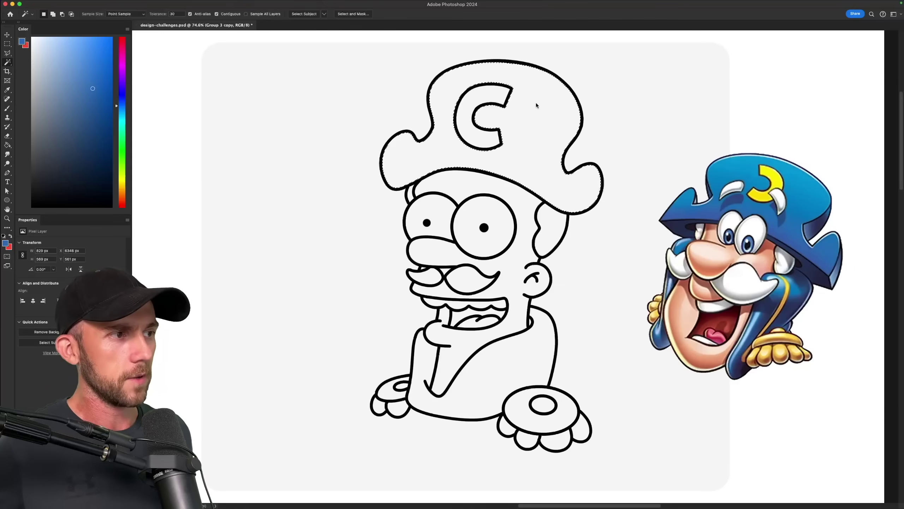
# Step: Add the body to the hat selection, expand it slightly and fill it blue
pyautogui.press('shift')
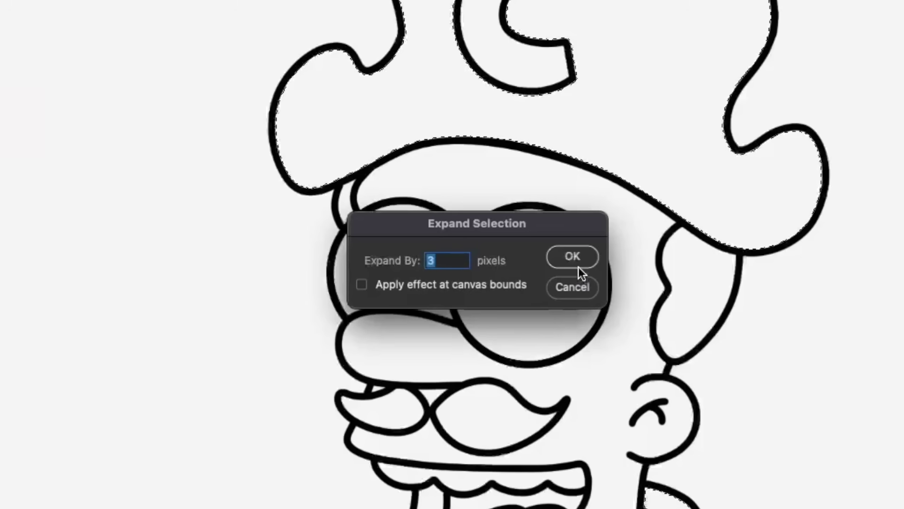
pyautogui.click(578, 264)
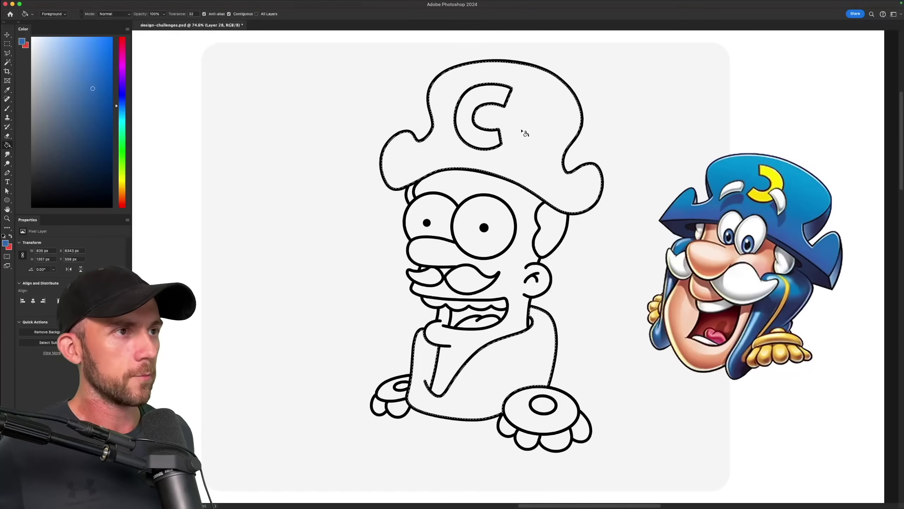
pyautogui.hotkey('alt', 'BackSpace')
pyautogui.press('super+d')
# Step: Paint the forehead, nose and rest of the face yellow inside the selection
pyautogui.press('b')
pyautogui.keyDown('alt'); pyautogui.click(619, 230); pyautogui.keyUp('alt')
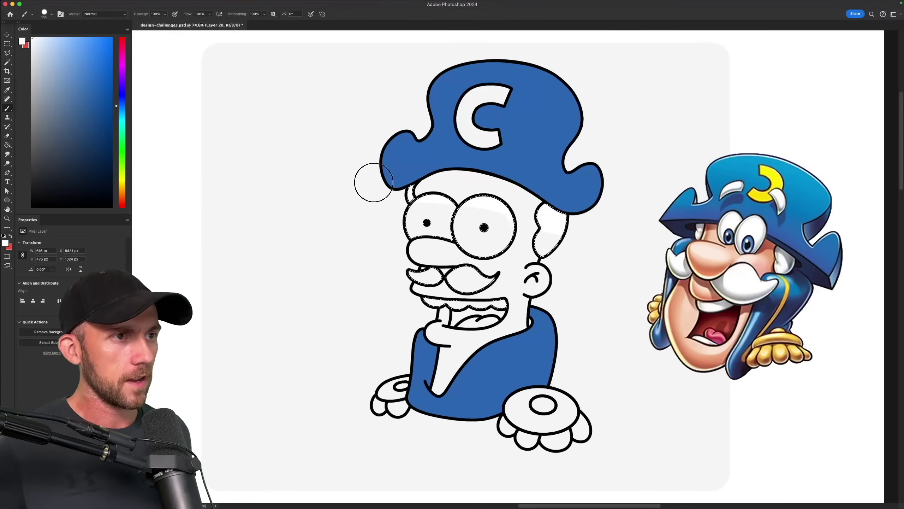
pyautogui.keyDown('alt'); pyautogui.click(768, 180); pyautogui.keyUp('alt')
pyautogui.moveTo(427, 185); pyautogui.dragTo(527, 200)
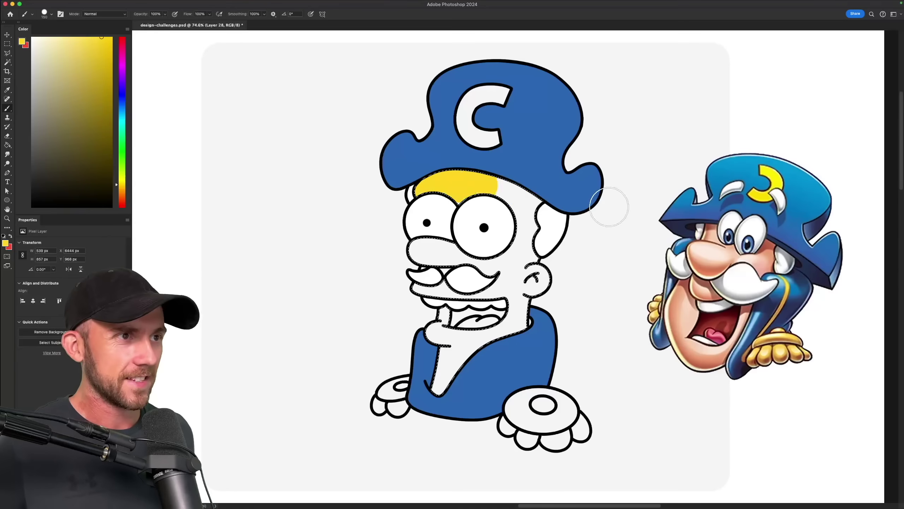
pyautogui.moveTo(352, 235)
pyautogui.mouseDown()
pyautogui.moveTo(589, 253)
pyautogui.moveTo(462, 250)
pyautogui.mouseUp()
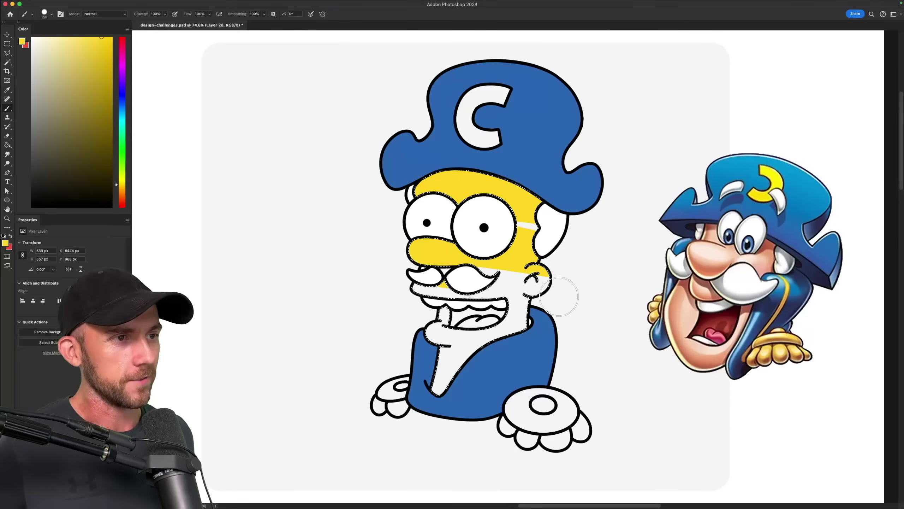
pyautogui.moveTo(485, 316); pyautogui.dragTo(512, 313)
# Step: Paint the mouth red, both hands orange, the hair grey and the hat's C orange
pyautogui.moveTo(392, 384); pyautogui.dragTo(405, 392)
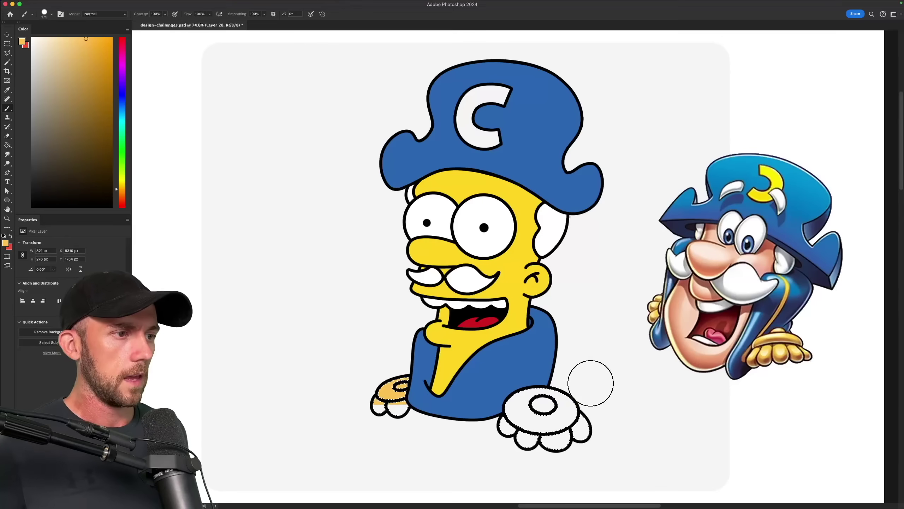
pyautogui.moveTo(591, 383)
pyautogui.mouseDown()
pyautogui.moveTo(572, 446)
pyautogui.moveTo(479, 383)
pyautogui.moveTo(526, 456)
pyautogui.mouseUp()
pyautogui.moveTo(377, 395); pyautogui.dragTo(341, 389)
pyautogui.keyDown('alt'); pyautogui.click(612, 228); pyautogui.keyUp('alt')
pyautogui.moveTo(544, 210)
pyautogui.mouseDown()
pyautogui.moveTo(607, 218)
pyautogui.moveTo(562, 212)
pyautogui.moveTo(532, 268)
pyautogui.moveTo(559, 209)
pyautogui.moveTo(502, 280)
pyautogui.moveTo(403, 283)
pyautogui.moveTo(410, 194)
pyautogui.mouseUp()
pyautogui.click(86, 38)
pyautogui.moveTo(463, 121)
pyautogui.mouseDown()
pyautogui.moveTo(560, 96)
pyautogui.moveTo(424, 131)
pyautogui.moveTo(509, 137)
pyautogui.mouseUp()
# Step: On a new shading layer, paint an orange highlight along the collar with a smaller brush
pyautogui.press('super+shift+alt+n')
pyautogui.scroll(5, 519, 207)
pyautogui.press('[')
pyautogui.press('[')
pyautogui.press('[')
pyautogui.press('[')
pyautogui.press('[')
pyautogui.press('[')
pyautogui.press('[')
pyautogui.press('[')
pyautogui.press('[')
pyautogui.press('[')
pyautogui.moveTo(477, 203)
pyautogui.mouseDown()
pyautogui.moveTo(569, 220)
pyautogui.moveTo(559, 231)
pyautogui.moveTo(557, 392)
pyautogui.mouseUp()
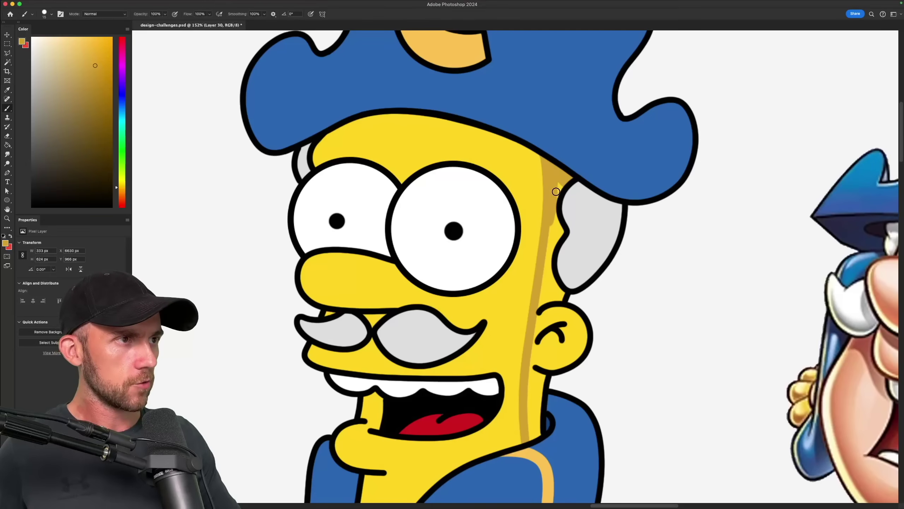
# Step: Shade the face beside the hair and inside the right eye, undoing a stray grey stroke
pyautogui.moveTo(553, 205); pyautogui.dragTo(566, 238)
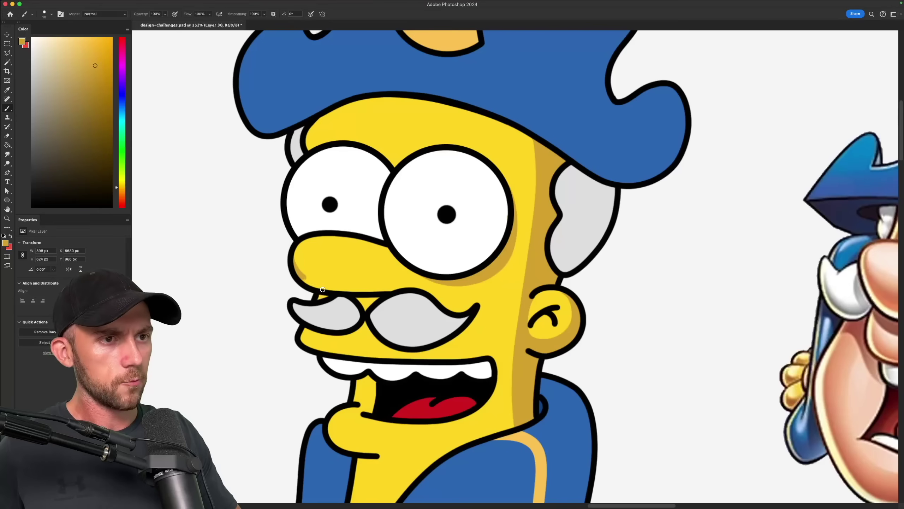
pyautogui.moveTo(536, 198); pyautogui.dragTo(548, 217)
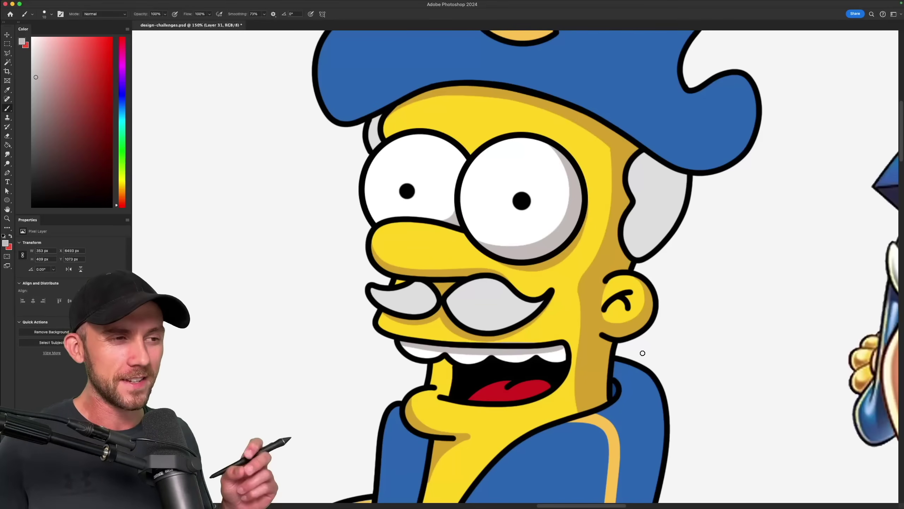
pyautogui.press('super+z')
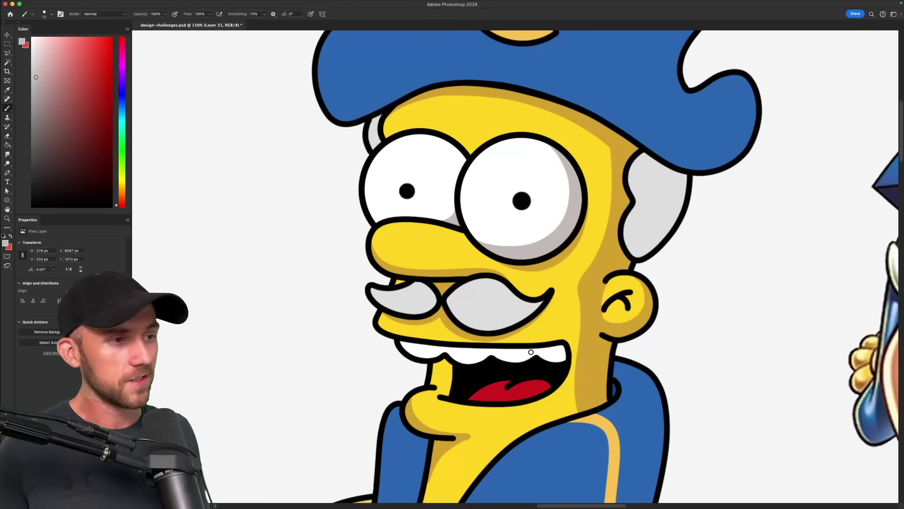
# Step: Darken both moustache lobes and the sideburn's left edge with grey
pyautogui.moveTo(541, 299); pyautogui.dragTo(450, 304)
pyautogui.moveTo(374, 292); pyautogui.dragTo(392, 308)
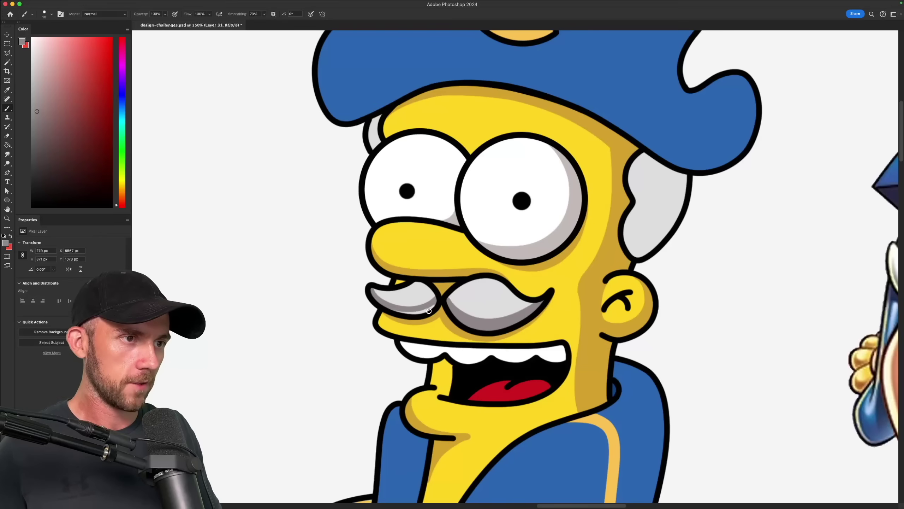
pyautogui.press(']')
pyautogui.press(']')
pyautogui.moveTo(648, 156); pyautogui.dragTo(636, 194)
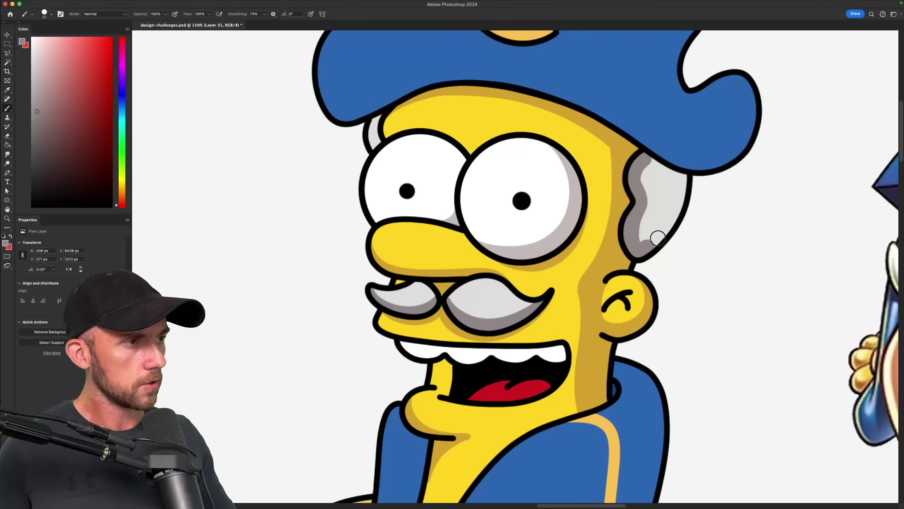
# Step: Shade the hat brim and the coat's left, lower and right sides dark blue
pyautogui.moveTo(308, 264); pyautogui.dragTo(331, 255)
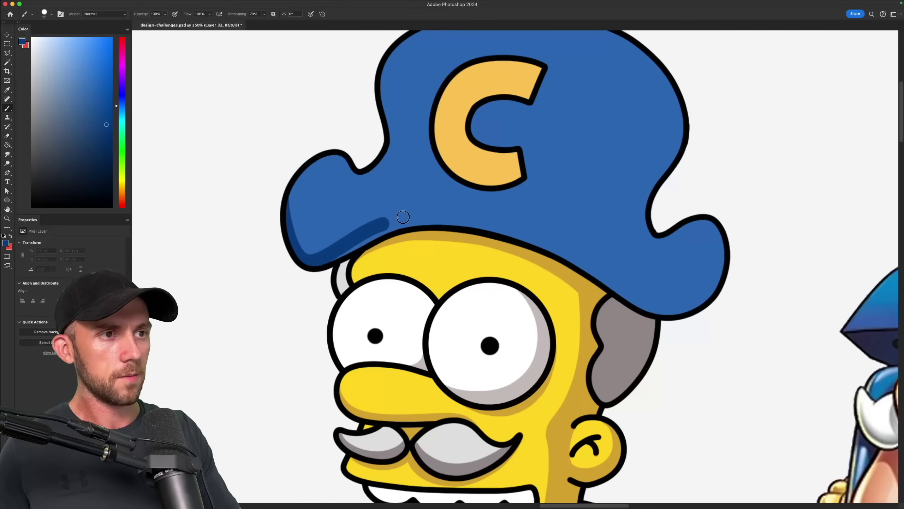
pyautogui.moveTo(406, 216)
pyautogui.mouseDown()
pyautogui.moveTo(466, 213)
pyautogui.moveTo(553, 245)
pyautogui.moveTo(666, 173)
pyautogui.mouseUp()
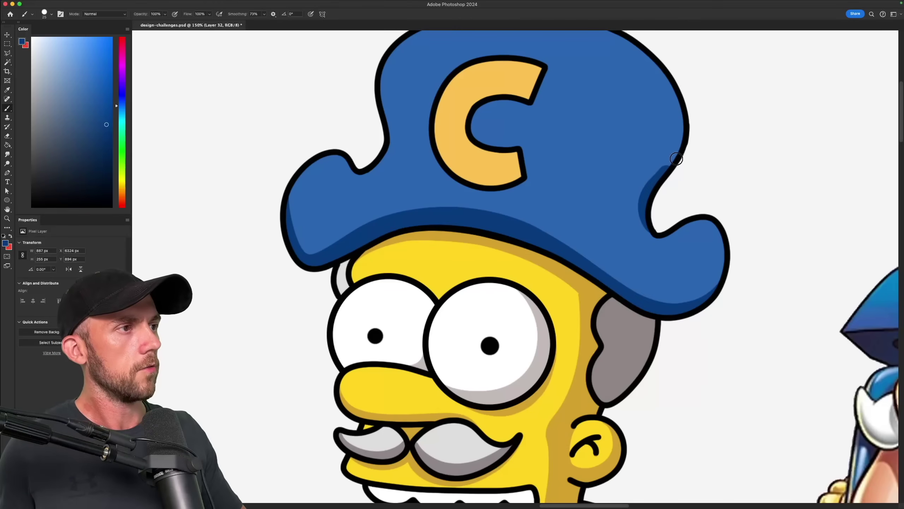
pyautogui.moveTo(387, 244); pyautogui.dragTo(376, 278)
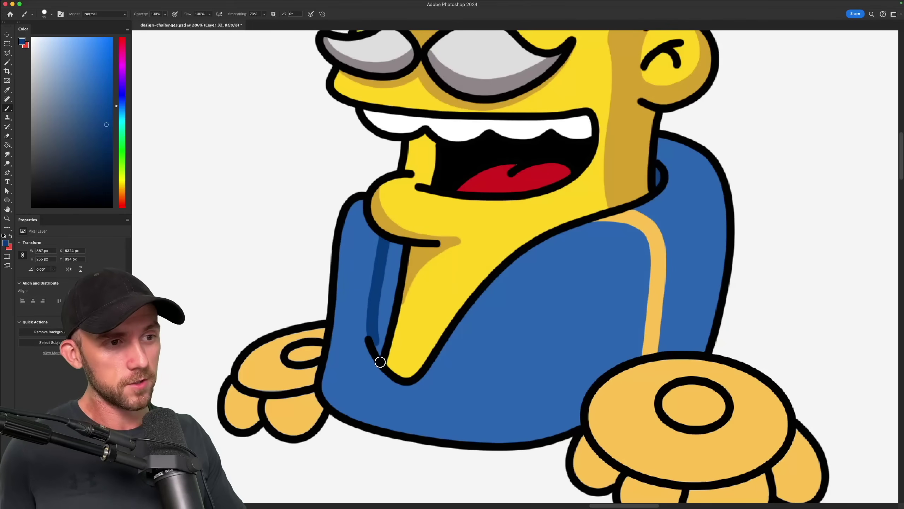
pyautogui.moveTo(400, 232); pyautogui.dragTo(390, 338)
pyautogui.moveTo(462, 440); pyautogui.dragTo(538, 353)
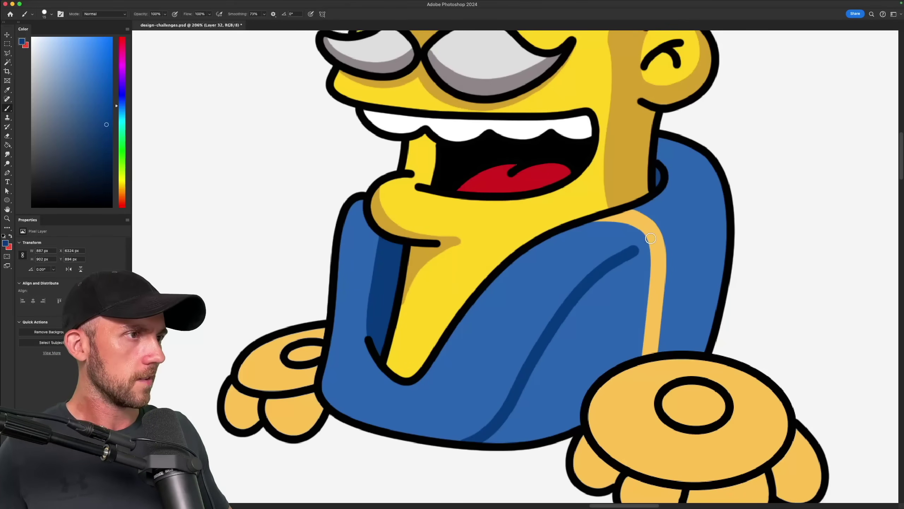
pyautogui.press(']')
pyautogui.press(']')
pyautogui.moveTo(704, 189); pyautogui.dragTo(562, 393)
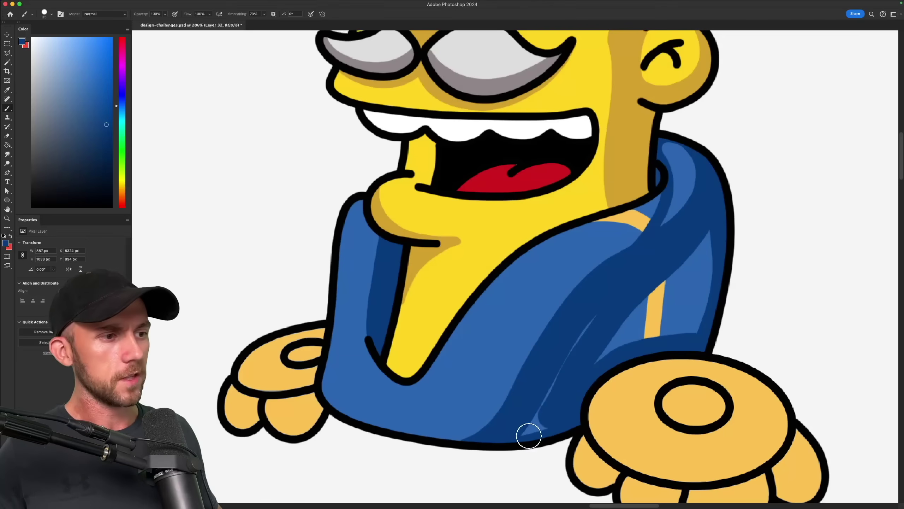
pyautogui.moveTo(556, 371)
pyautogui.mouseDown()
pyautogui.moveTo(597, 323)
pyautogui.moveTo(633, 307)
pyautogui.mouseUp()
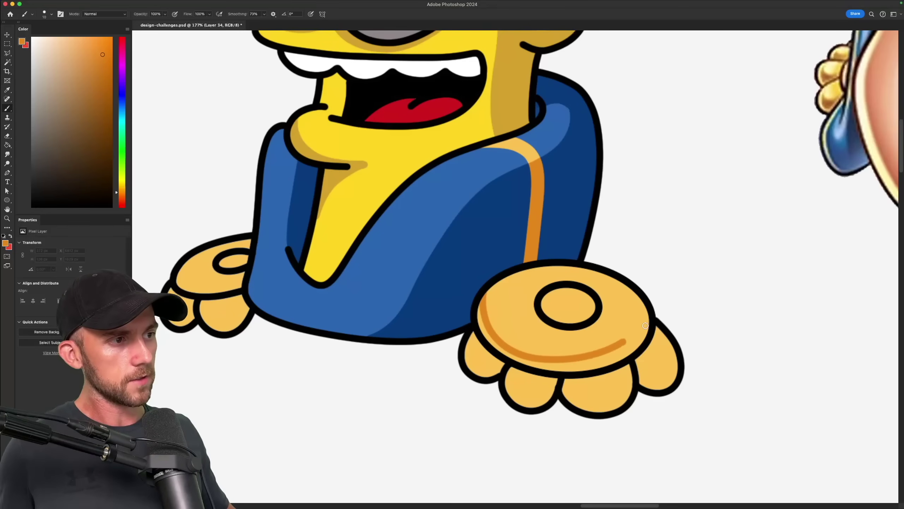
# Step: Darken the right hand's rim and add pale yellow and light-blue highlights on face, hat and neck
pyautogui.press(']')
pyautogui.moveTo(655, 351); pyautogui.dragTo(661, 373)
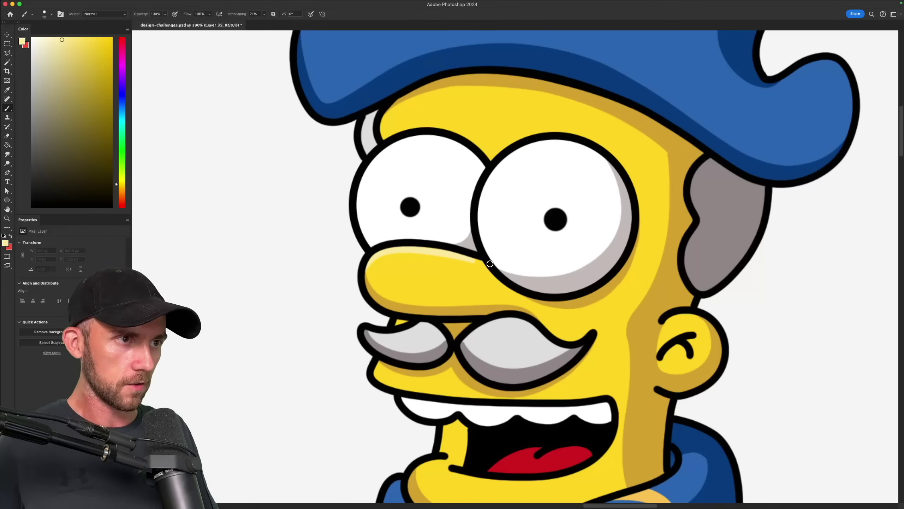
pyautogui.scroll(3, 499, 266)
pyautogui.moveTo(351, 305); pyautogui.dragTo(343, 323)
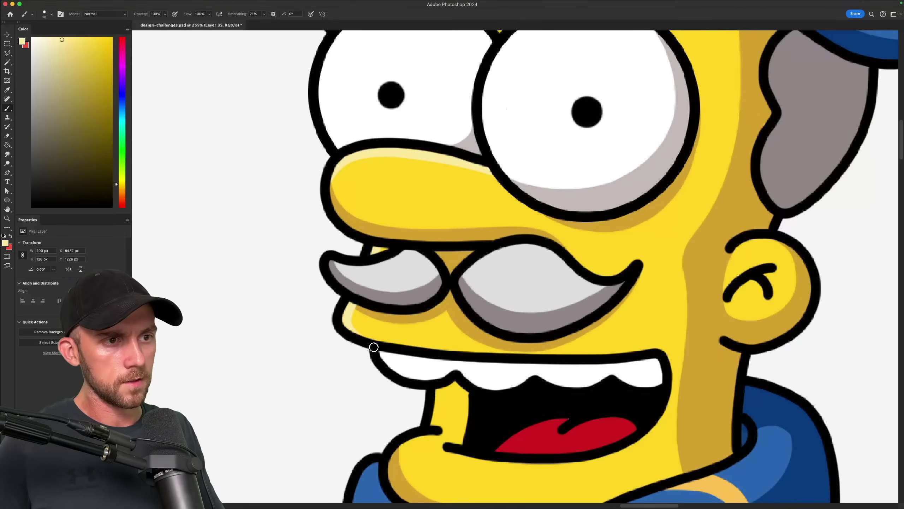
pyautogui.moveTo(288, 308); pyautogui.dragTo(304, 271)
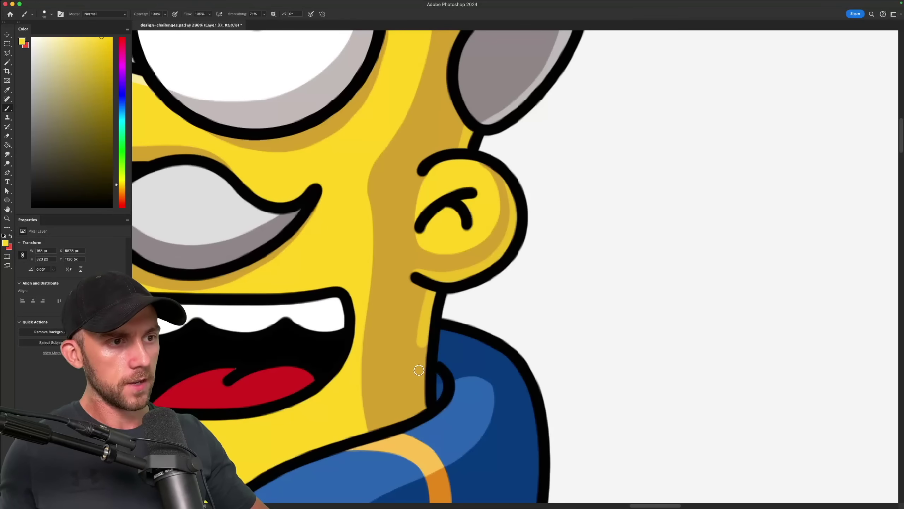
pyautogui.moveTo(419, 370); pyautogui.dragTo(422, 410)
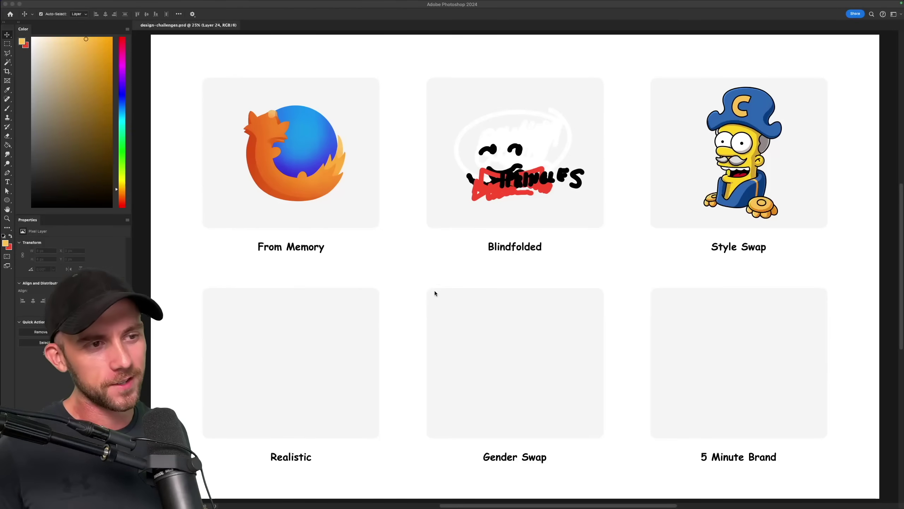
# Step: Zoom and pan to centre the Realistic panel holding the Taco Bell logo
pyautogui.scroll(6, 421, 290)
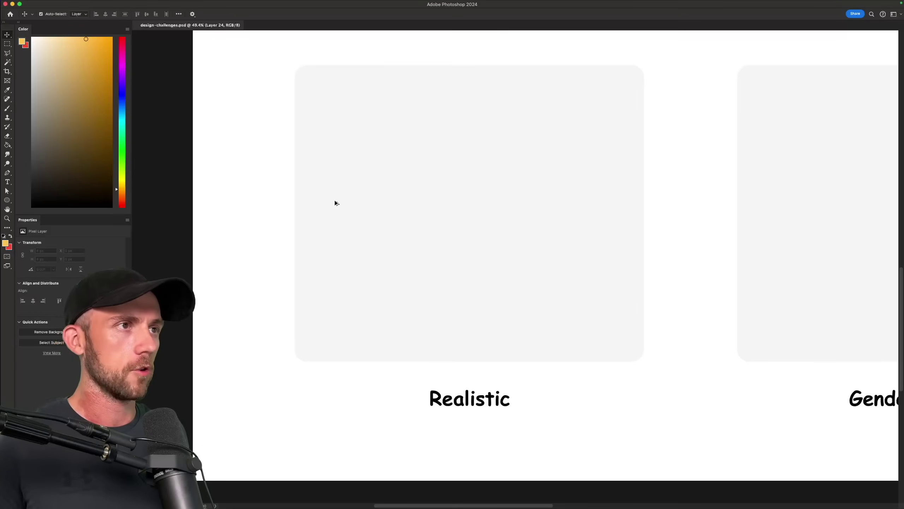
pyautogui.moveTo(334, 203); pyautogui.dragTo(354, 213)
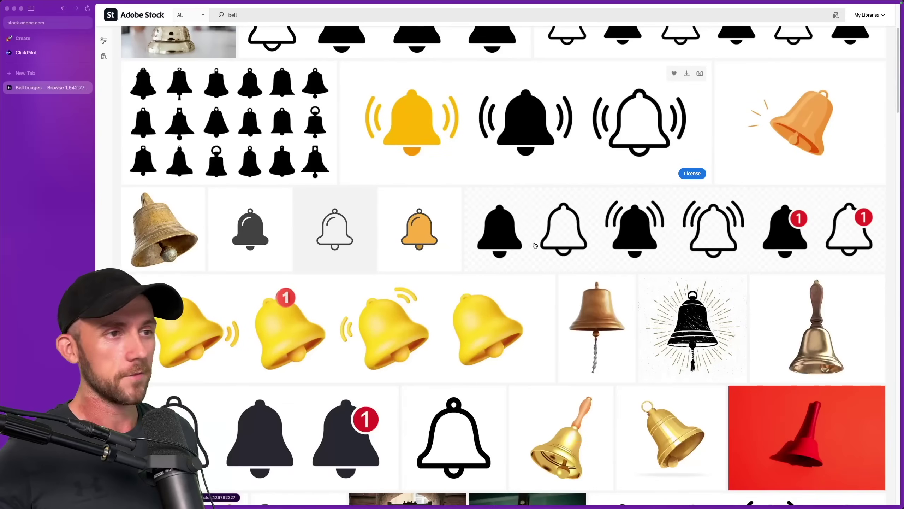
# Step: Scroll the Adobe Stock bell results and open the brass school bell photo
pyautogui.scroll(-12, 534, 244)
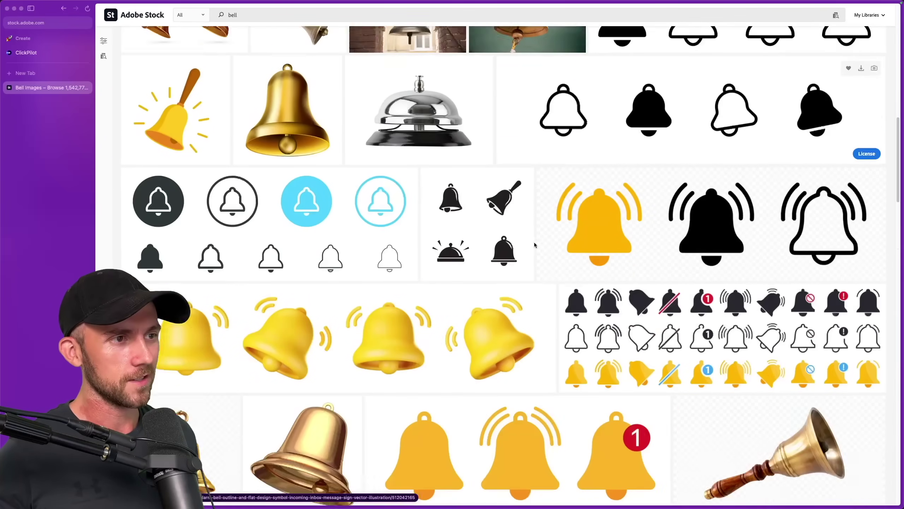
pyautogui.scroll(-15, 534, 245)
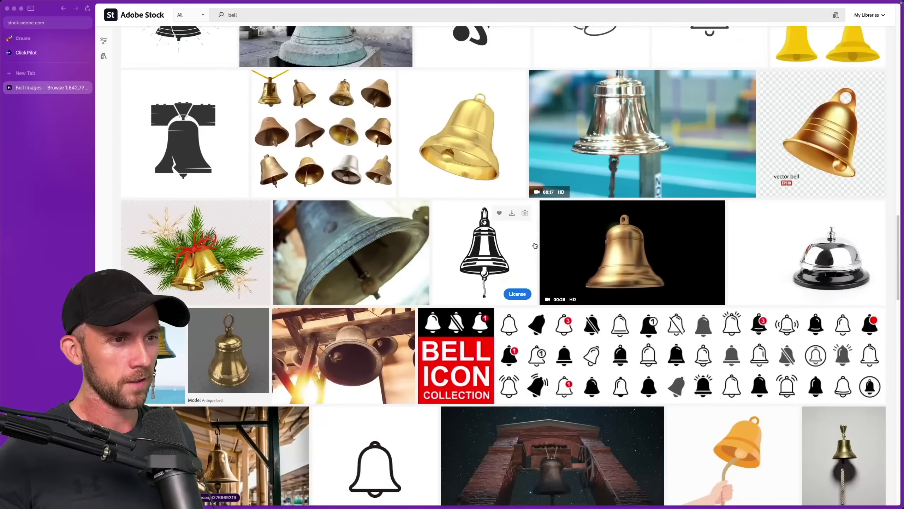
pyautogui.click(402, 156)
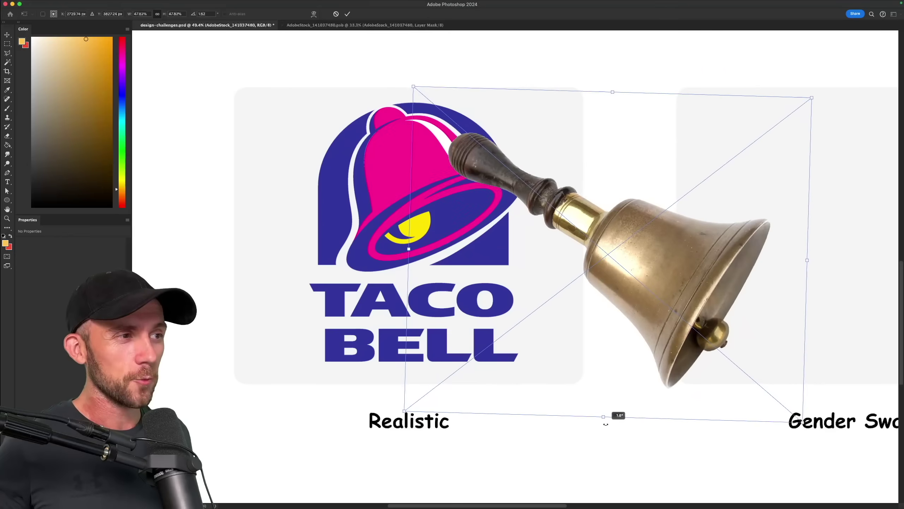
# Step: Tilt the placed bell, mask out its wooden handle and position it over the logo's bell
pyautogui.moveTo(612, 418); pyautogui.dragTo(535, 424)
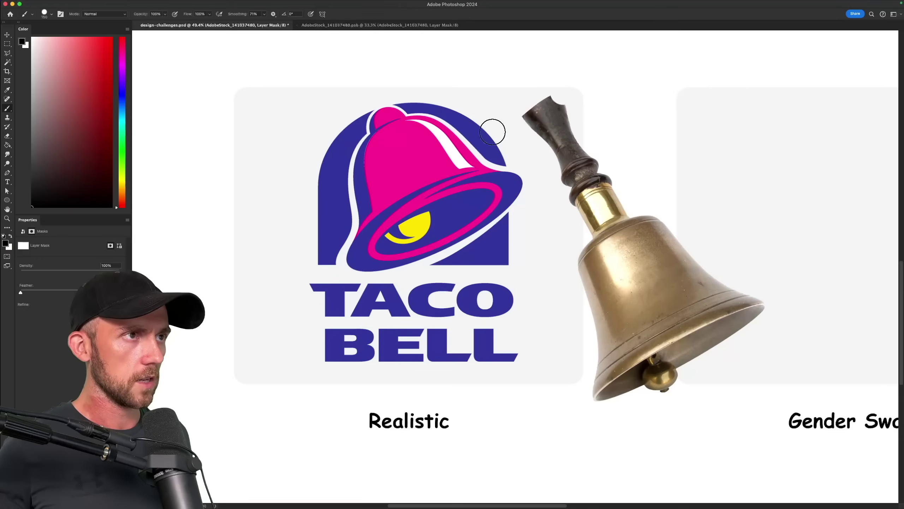
pyautogui.moveTo(493, 131)
pyautogui.mouseDown()
pyautogui.moveTo(583, 106)
pyautogui.moveTo(512, 148)
pyautogui.moveTo(592, 125)
pyautogui.moveTo(557, 158)
pyautogui.moveTo(617, 157)
pyautogui.mouseUp()
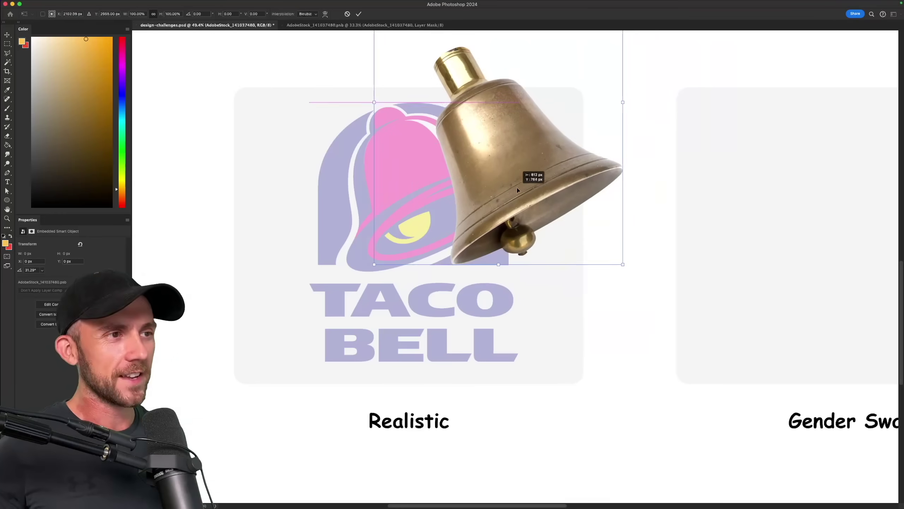
pyautogui.moveTo(517, 190); pyautogui.dragTo(517, 191)
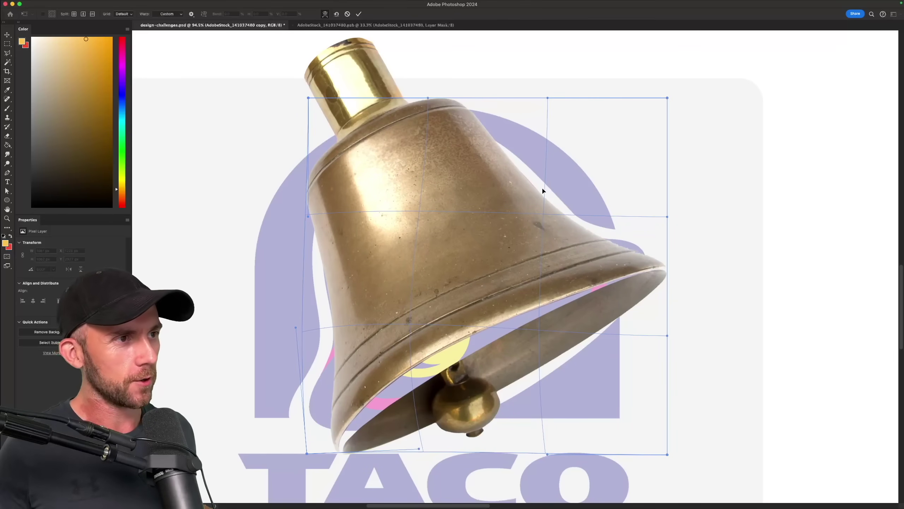
# Step: Warp the bell's top edge and shoulders to follow the logo's bell outline
pyautogui.moveTo(542, 191); pyautogui.dragTo(372, 137)
pyautogui.moveTo(313, 176); pyautogui.dragTo(336, 202)
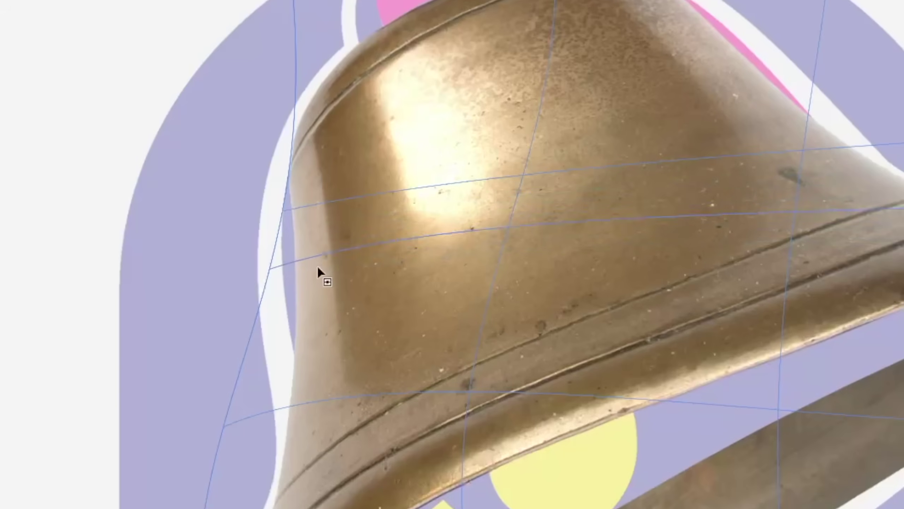
pyautogui.moveTo(318, 271); pyautogui.dragTo(329, 204)
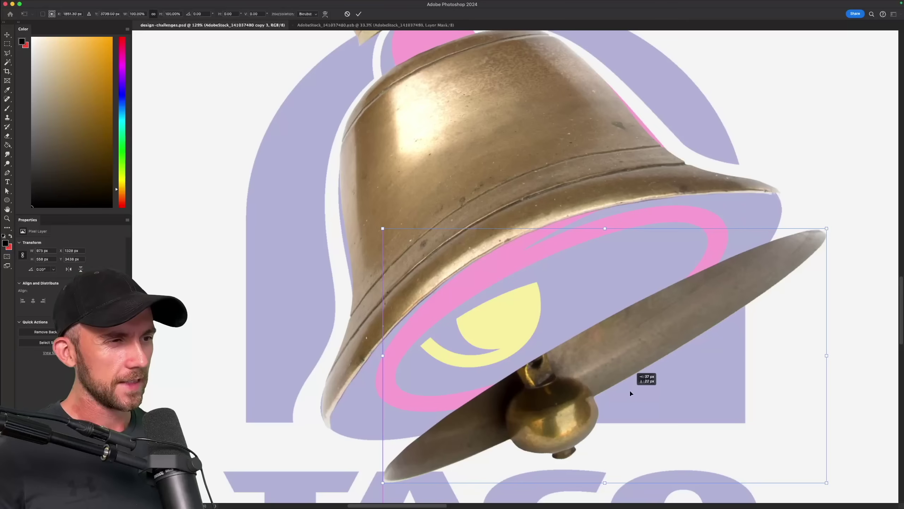
# Step: Move the duplicated bell up and left and warp the copy into shape
pyautogui.moveTo(628, 392); pyautogui.dragTo(587, 358)
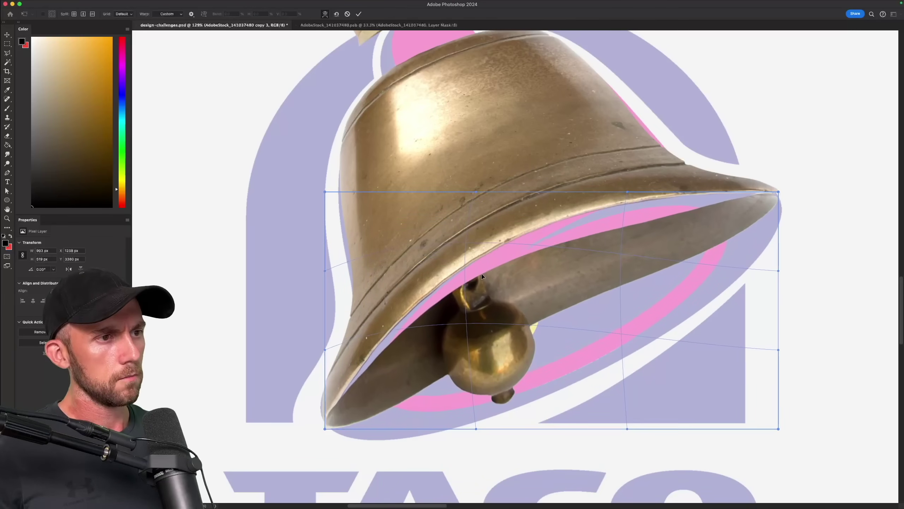
pyautogui.moveTo(482, 273); pyautogui.dragTo(658, 212)
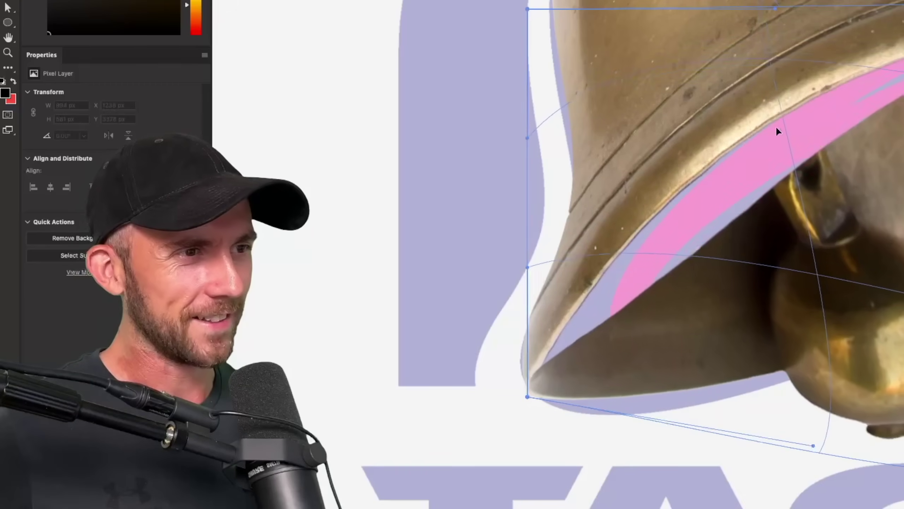
pyautogui.moveTo(777, 131); pyautogui.dragTo(752, 91)
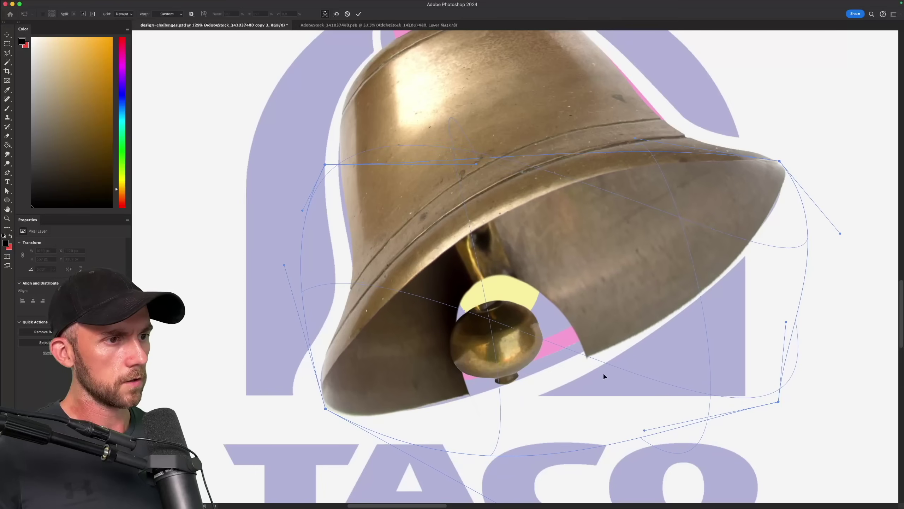
# Step: Commit the warp, then position a transformed bell copy to rebuild the clapper
pyautogui.press('Return')
pyautogui.press('super+t')
pyautogui.moveTo(691, 282); pyautogui.dragTo(555, 333)
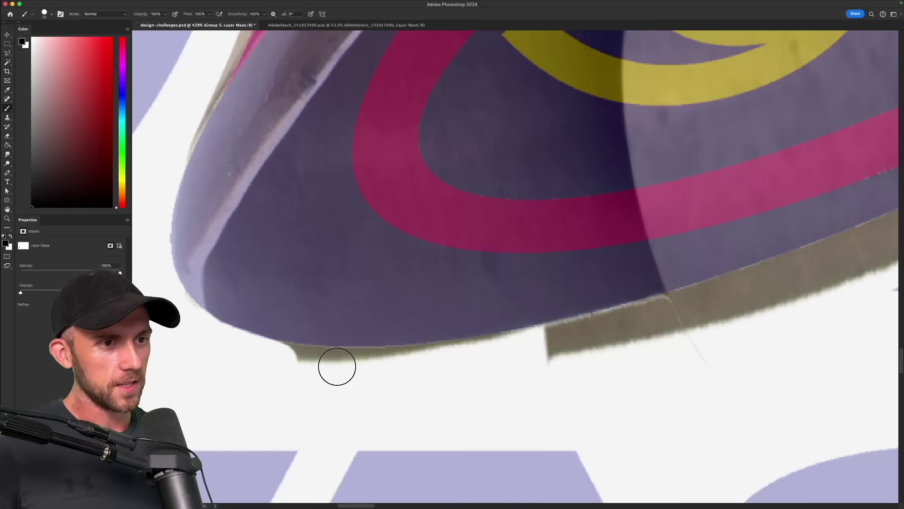
pyautogui.moveTo(337, 365); pyautogui.dragTo(493, 356)
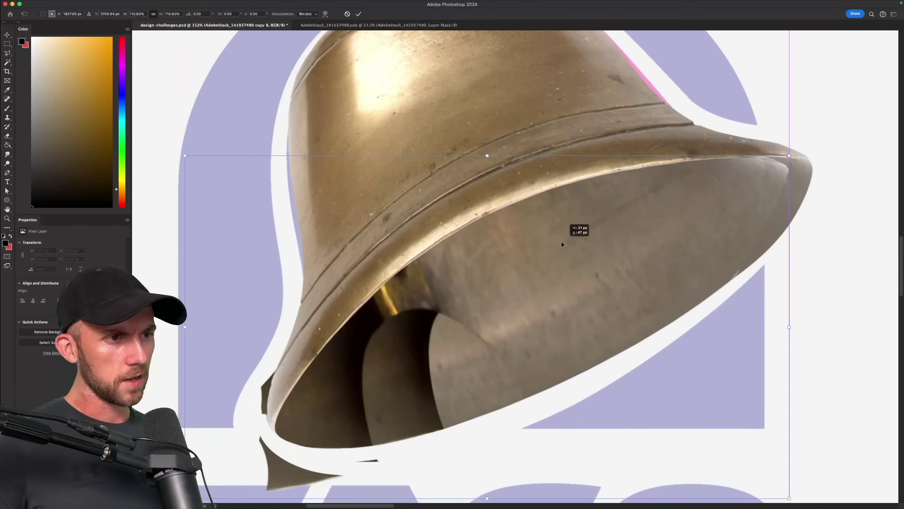
pyautogui.moveTo(561, 242)
pyautogui.mouseDown()
pyautogui.moveTo(510, 244)
pyautogui.moveTo(477, 303)
pyautogui.moveTo(475, 289)
pyautogui.mouseUp()
pyautogui.press('Return')
pyautogui.press('e')
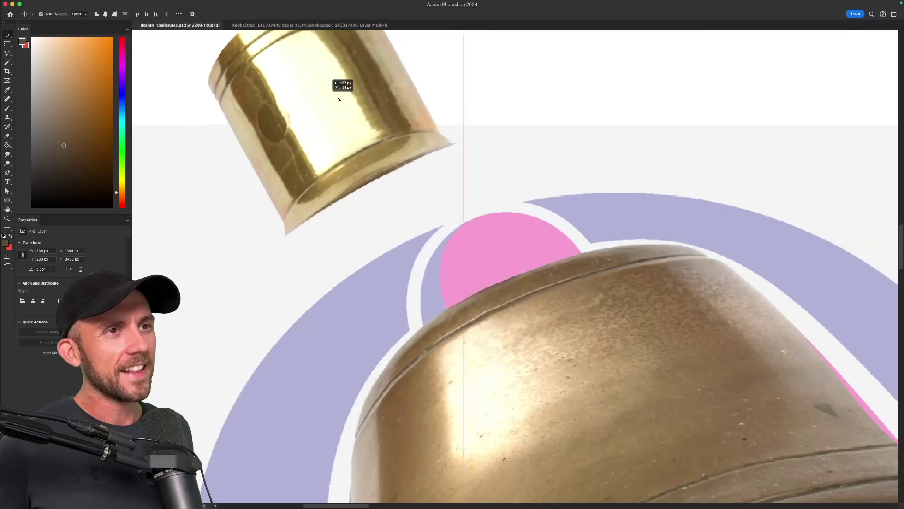
# Step: Move the gold cap down onto the bell's neck and reshape its top-left corner
pyautogui.moveTo(329, 98)
pyautogui.mouseDown()
pyautogui.moveTo(423, 132)
pyautogui.moveTo(487, 238)
pyautogui.mouseUp()
pyautogui.press('b')
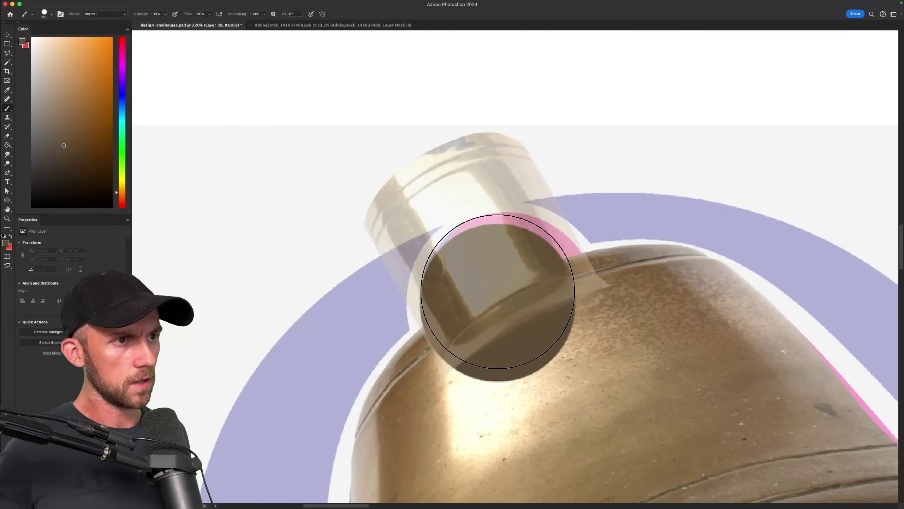
pyautogui.hotkey('ctrl', 't')
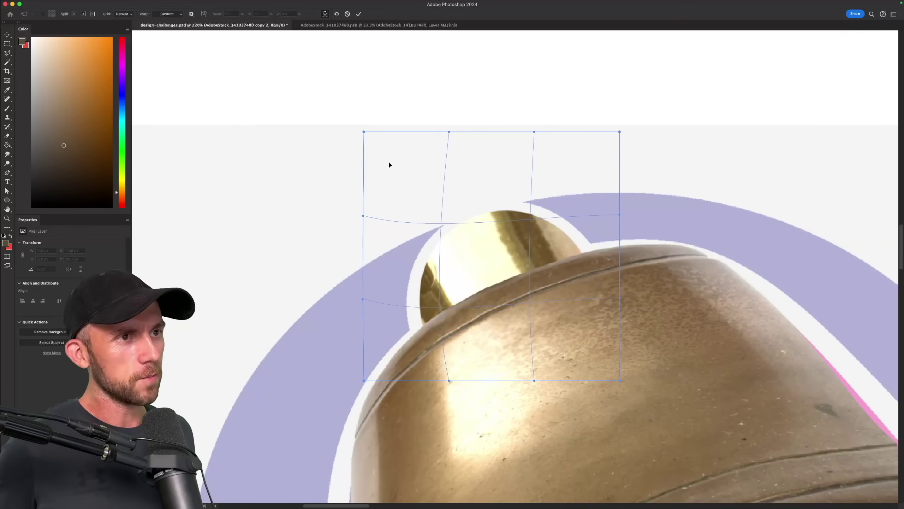
pyautogui.moveTo(389, 160)
pyautogui.mouseDown()
pyautogui.moveTo(498, 239)
pyautogui.moveTo(524, 236)
pyautogui.moveTo(511, 188)
pyautogui.moveTo(506, 198)
pyautogui.mouseUp()
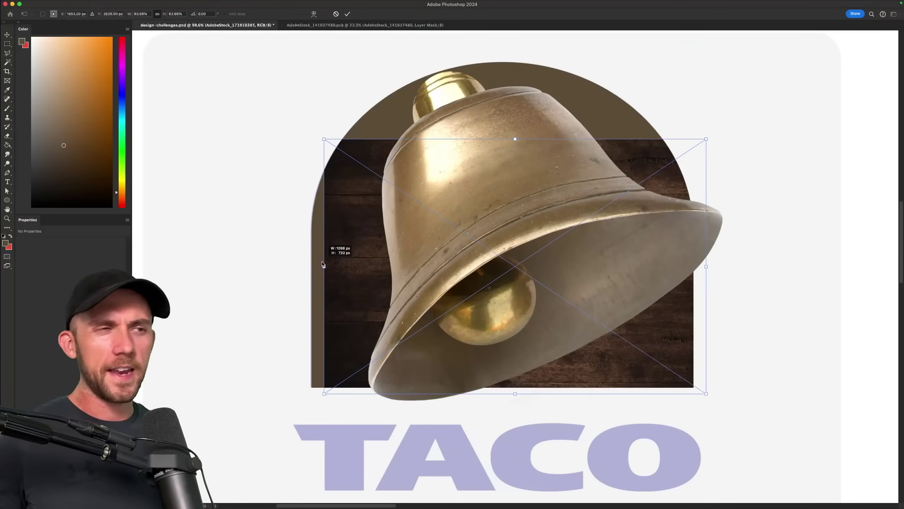
# Step: Widen the wood backdrop leftward and paint out rough spots along its masked edge
pyautogui.moveTo(322, 259)
pyautogui.mouseDown()
pyautogui.moveTo(266, 272)
pyautogui.moveTo(247, 293)
pyautogui.mouseUp()
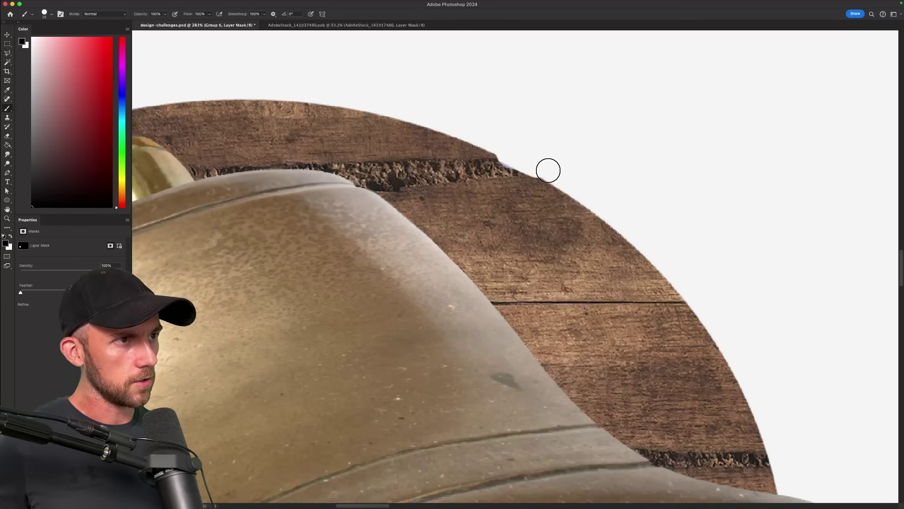
pyautogui.moveTo(549, 170)
pyautogui.mouseDown()
pyautogui.moveTo(623, 218)
pyautogui.moveTo(669, 267)
pyautogui.mouseUp()
pyautogui.scroll(-5, 681, 277)
pyautogui.hscroll(7, 681, 278)
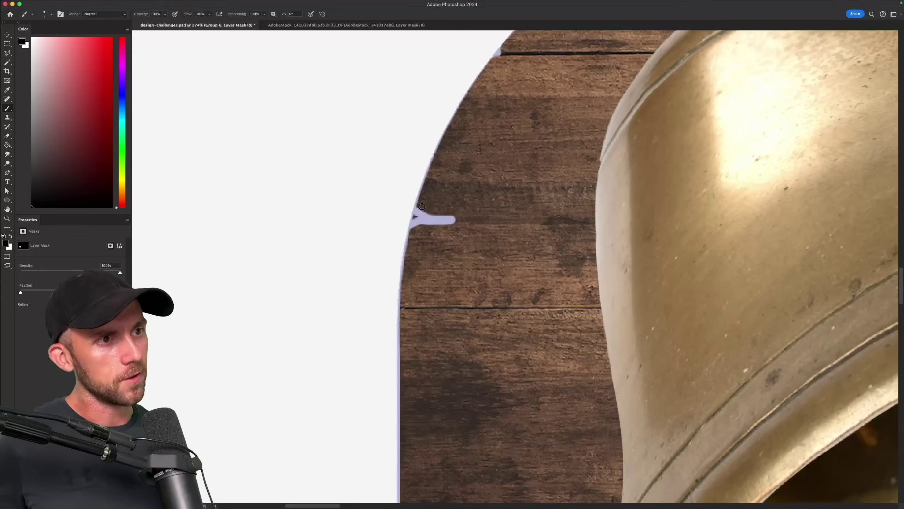
pyautogui.moveTo(421, 206); pyautogui.dragTo(415, 217)
pyautogui.press('[')
pyautogui.press('[')
pyautogui.press('[')
# Step: Fit the view, resize the wood backdrop with Free Transform (Cmd+T) and commit it
pyautogui.press('x')
pyautogui.press('super+0')
pyautogui.press('super+t')
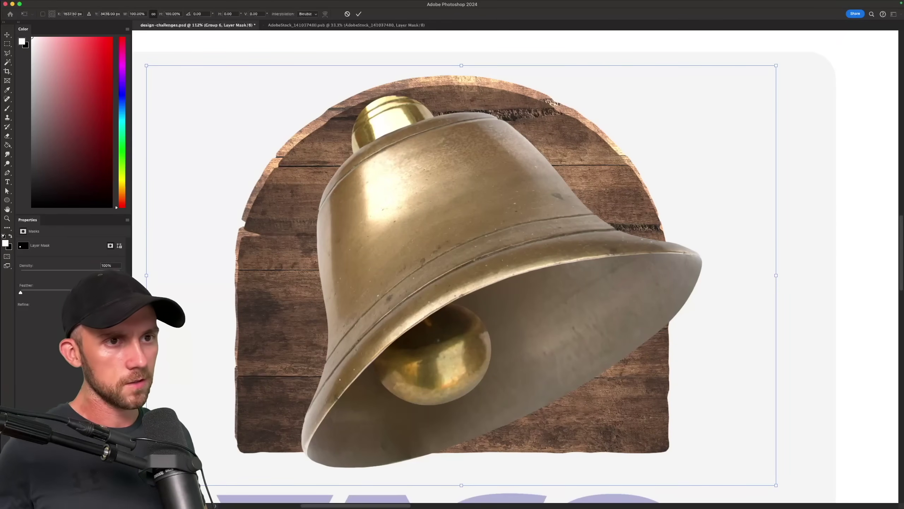
pyautogui.press('Return')
pyautogui.press('b')
pyautogui.scroll(5, 407, 327)
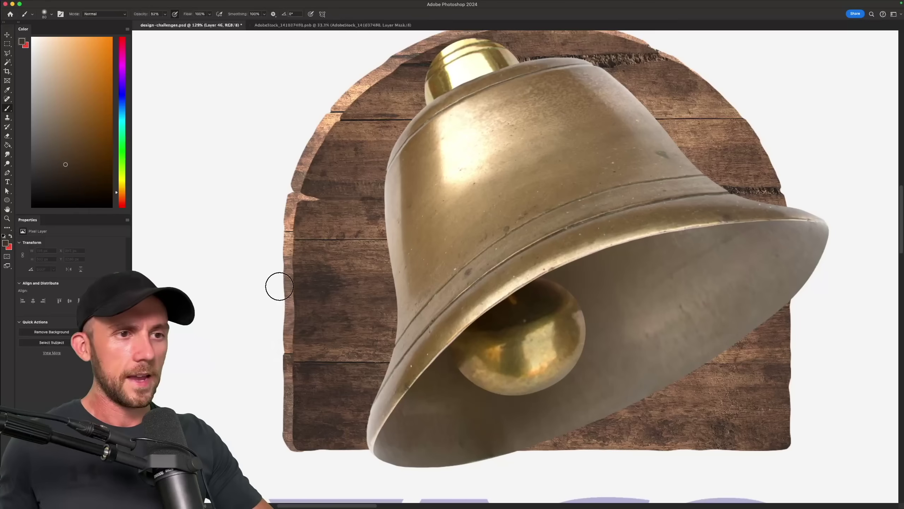
# Step: Brush dark strokes down the wooden plank's left edge, then along the bell's left flank
pyautogui.moveTo(277, 285)
pyautogui.mouseDown()
pyautogui.moveTo(296, 216)
pyautogui.moveTo(295, 411)
pyautogui.moveTo(280, 294)
pyautogui.mouseUp()
pyautogui.moveTo(289, 404)
pyautogui.mouseDown()
pyautogui.moveTo(303, 468)
pyautogui.moveTo(275, 340)
pyautogui.mouseUp()
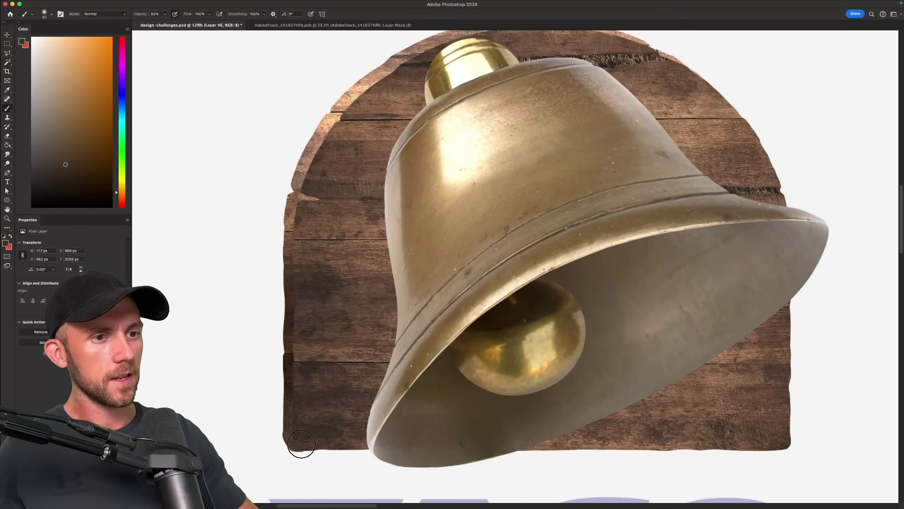
pyautogui.moveTo(270, 267)
pyautogui.mouseDown()
pyautogui.moveTo(299, 165)
pyautogui.moveTo(294, 230)
pyautogui.mouseUp()
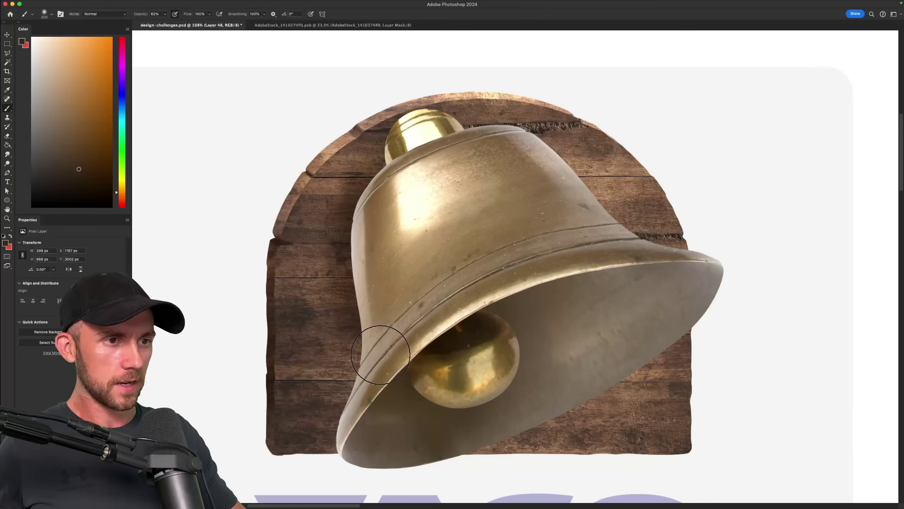
pyautogui.moveTo(380, 355)
pyautogui.mouseDown()
pyautogui.moveTo(360, 417)
pyautogui.moveTo(370, 383)
pyautogui.mouseUp()
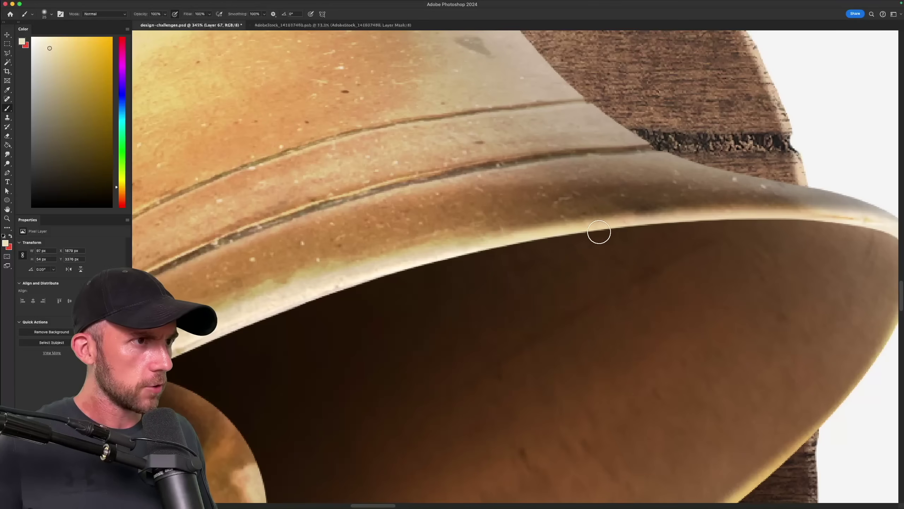
# Step: Paint a lighter highlight stroke across the bell's rim
pyautogui.moveTo(597, 232); pyautogui.dragTo(760, 229)
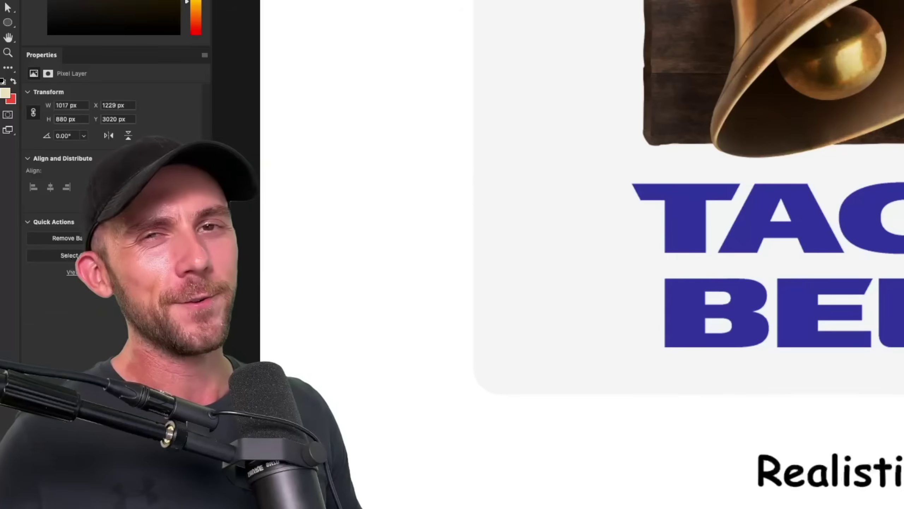
# Step: Fit the board in view and paste the Starbucks siren logo into the Gender Swap panel
pyautogui.press('super+0')
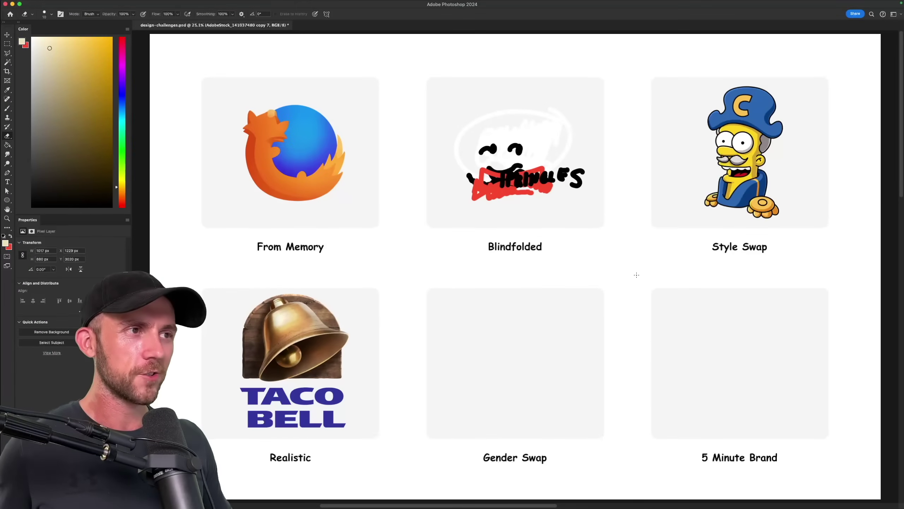
pyautogui.scroll(5, 584, 384)
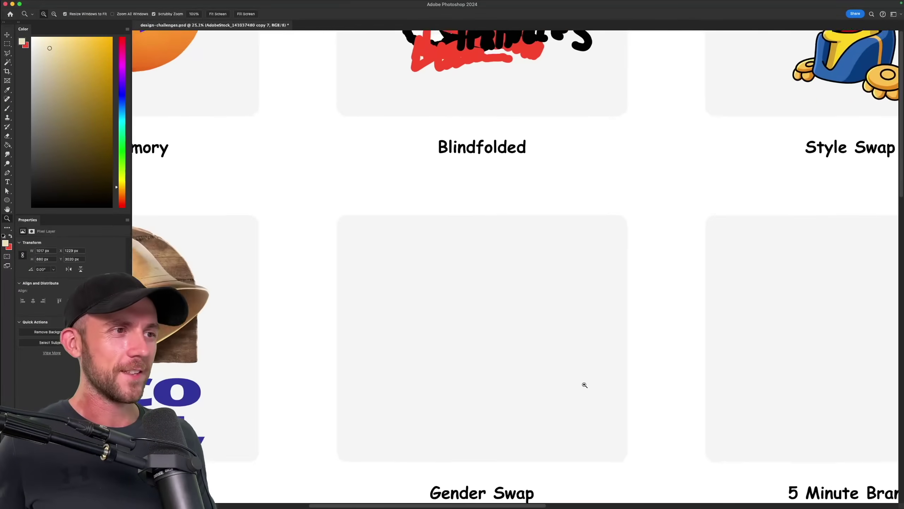
pyautogui.scroll(-2, 591, 370)
pyautogui.press('b')
pyautogui.scroll(1, 593, 366)
pyautogui.press('super+v')
pyautogui.scroll(-1, 755, 347)
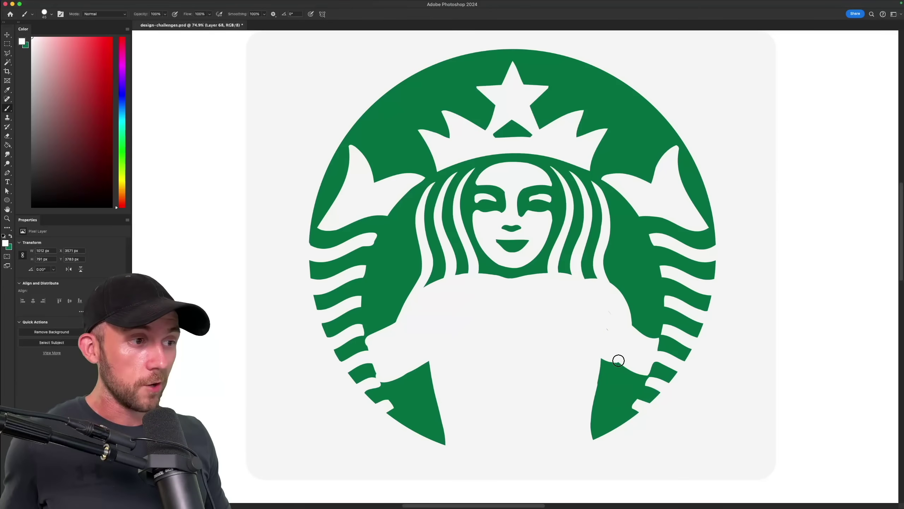
# Step: With a smaller brush, paint white over the siren's jaw edge and lower lip to thin the mouth
pyautogui.click(645, 340)
pyautogui.press('[')
pyautogui.press('[')
pyautogui.scroll(10, 514, 273)
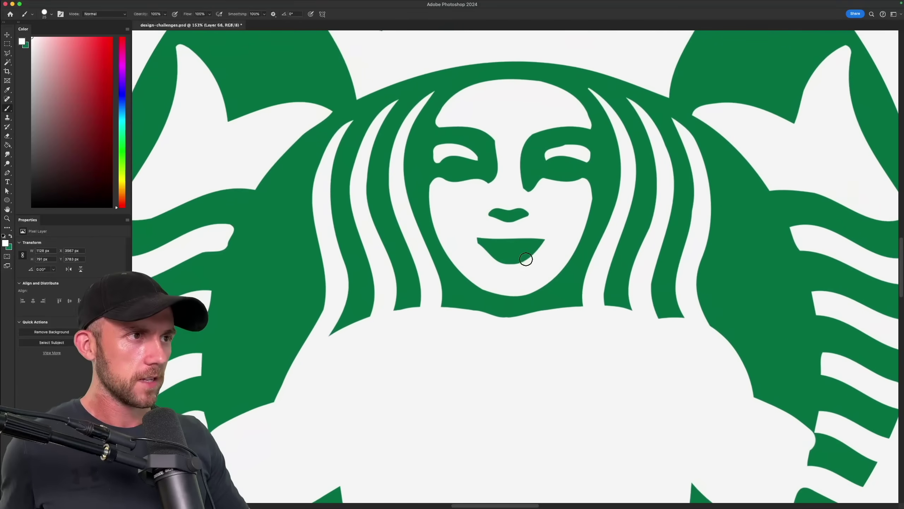
pyautogui.scroll(2, 514, 274)
pyautogui.press('[')
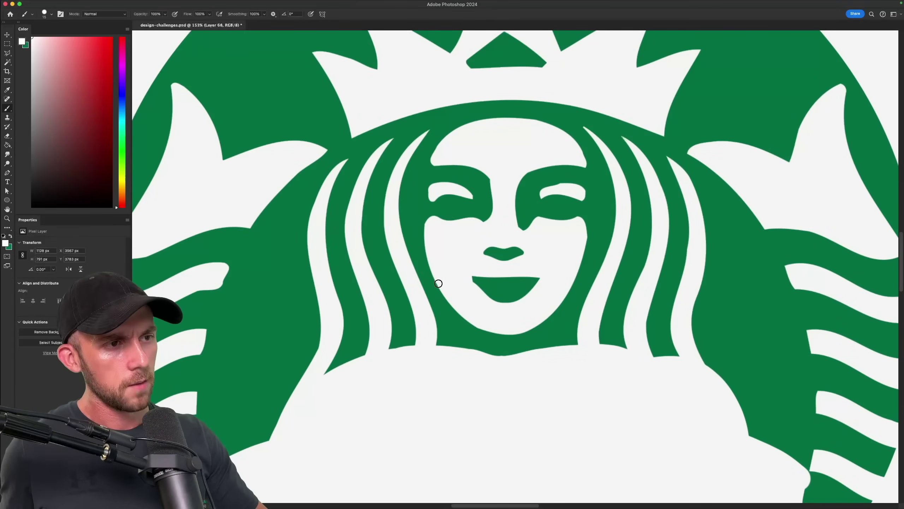
pyautogui.moveTo(442, 299); pyautogui.dragTo(493, 334)
pyautogui.scroll(3, 484, 289)
pyautogui.moveTo(507, 293); pyautogui.dragTo(569, 275)
pyautogui.press('x')
pyautogui.press('[')
pyautogui.press('[')
pyautogui.press('[')
pyautogui.scroll(2, 496, 275)
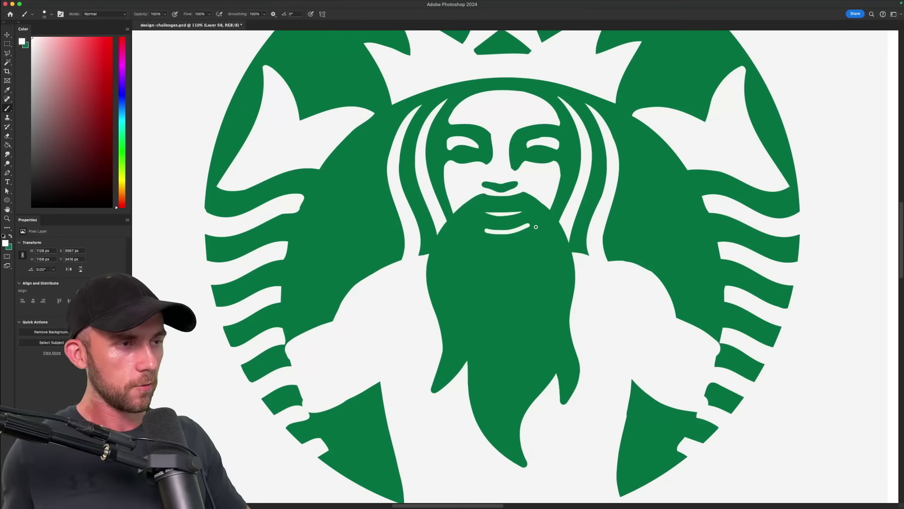
# Step: Hook the mouth line downward and add white strand lines inside the green beard
pyautogui.moveTo(530, 225); pyautogui.dragTo(538, 237)
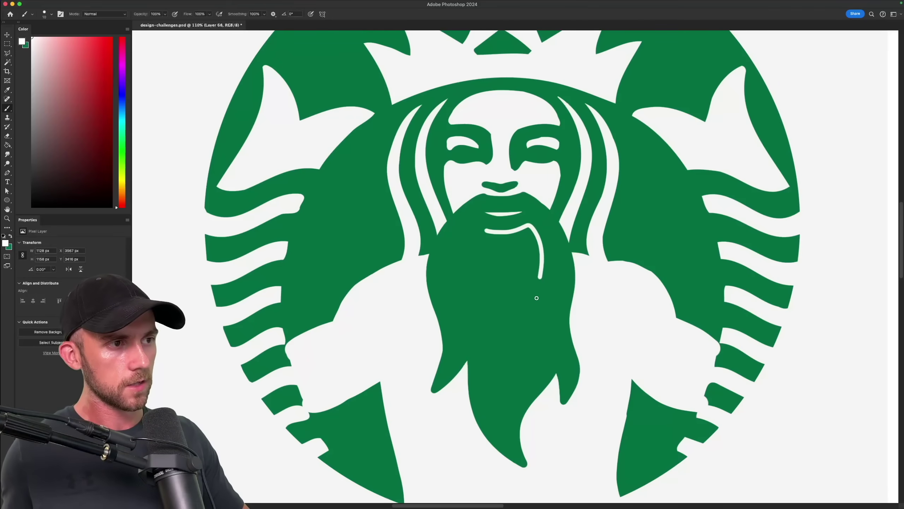
pyautogui.moveTo(523, 231); pyautogui.dragTo(534, 272)
pyautogui.moveTo(510, 234); pyautogui.dragTo(519, 273)
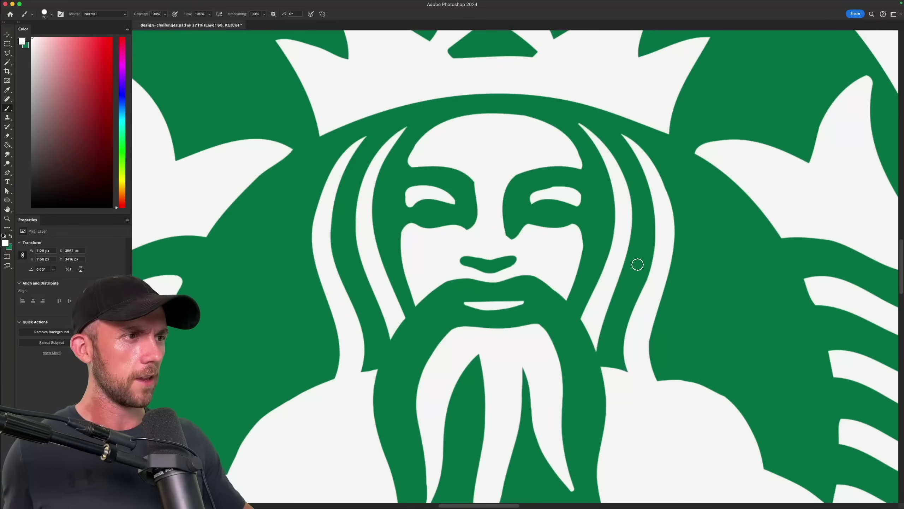
pyautogui.moveTo(385, 321); pyautogui.dragTo(375, 359)
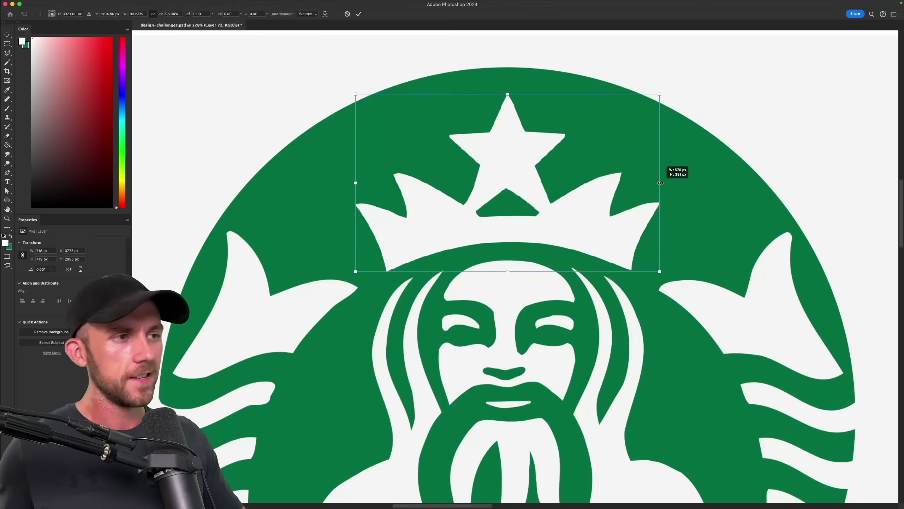
# Step: Narrow the crown, then clean the face and shoulder outlines with green and white paint
pyautogui.moveTo(665, 187); pyautogui.dragTo(645, 186)
pyautogui.moveTo(591, 208); pyautogui.dragTo(587, 216)
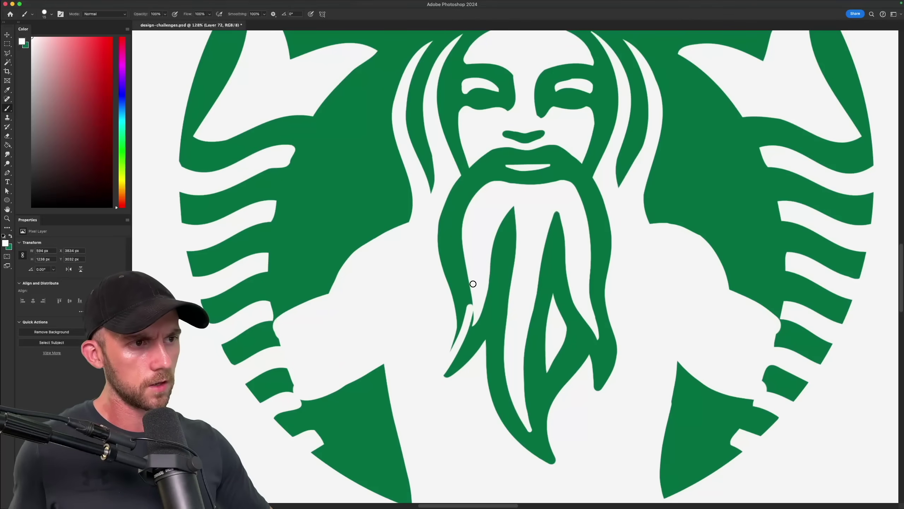
pyautogui.moveTo(483, 315); pyautogui.dragTo(476, 323)
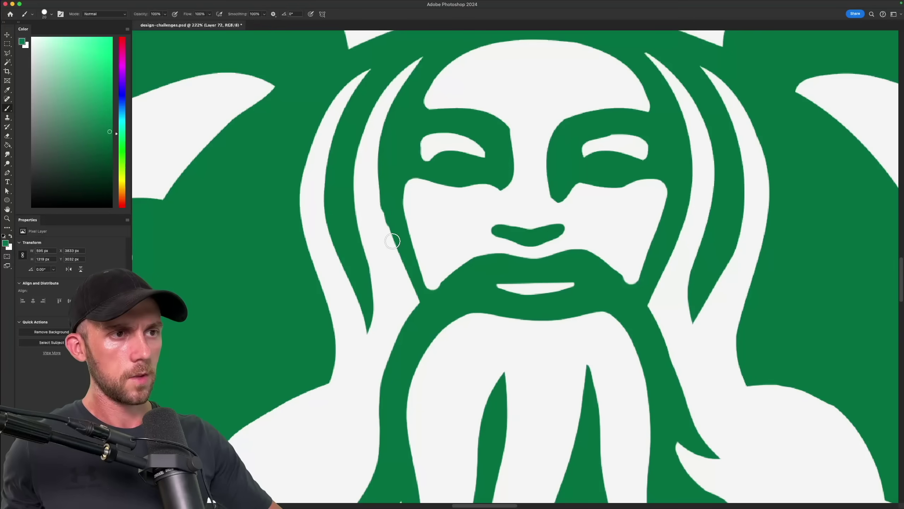
pyautogui.moveTo(389, 235); pyautogui.dragTo(417, 312)
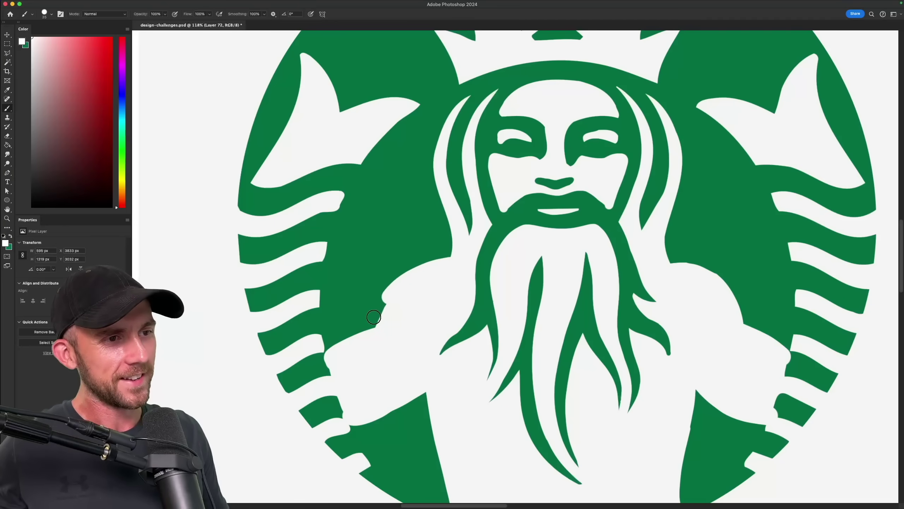
pyautogui.moveTo(373, 346)
pyautogui.mouseDown()
pyautogui.moveTo(390, 410)
pyautogui.moveTo(438, 385)
pyautogui.mouseUp()
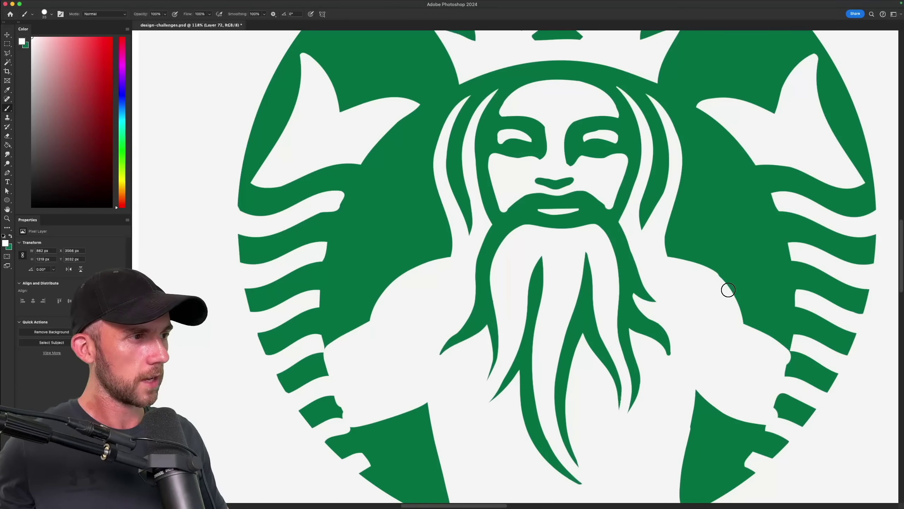
pyautogui.moveTo(736, 308); pyautogui.dragTo(759, 332)
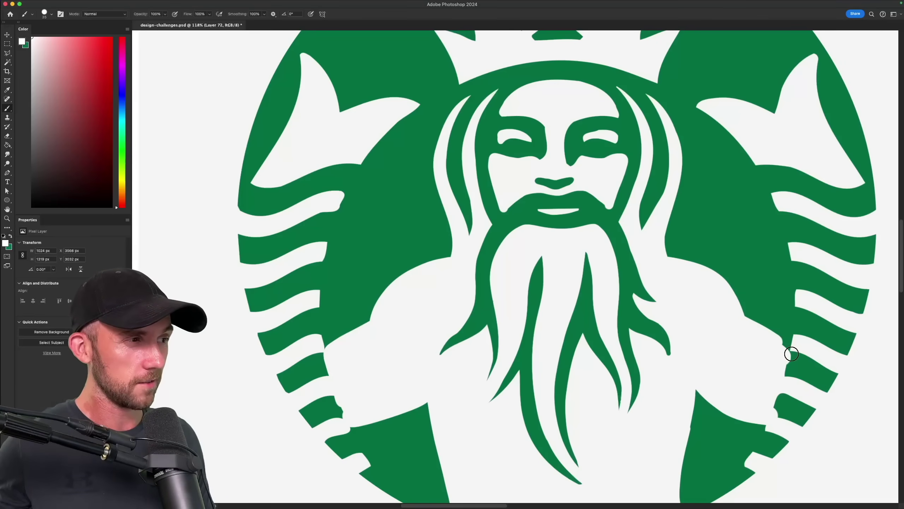
# Step: Trace a fine white line across the mustache using a smaller brush and lower smoothing
pyautogui.scroll(5, 556, 178)
pyautogui.press('[')
pyautogui.press('[')
pyautogui.press('[')
pyautogui.press('[')
pyautogui.moveTo(469, 239); pyautogui.dragTo(512, 224)
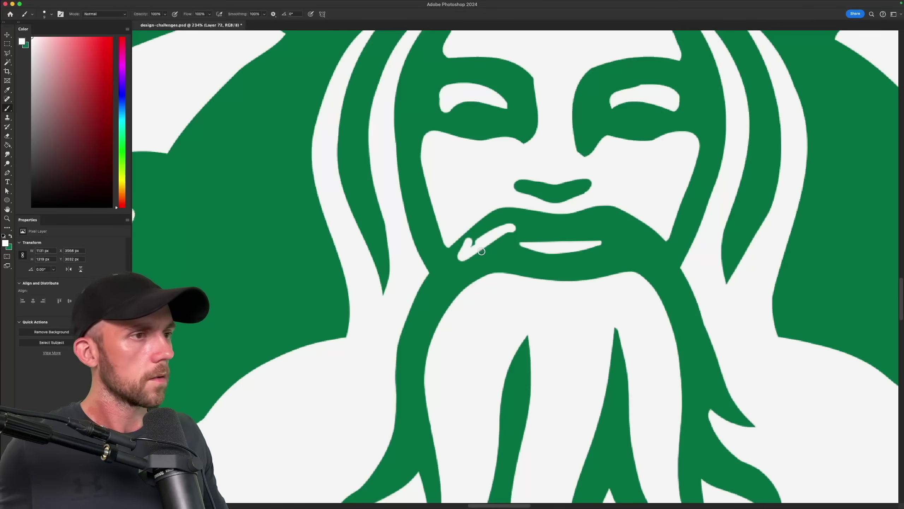
pyautogui.scroll(3, 556, 246)
pyautogui.press('[')
pyautogui.press('[')
pyautogui.press('[')
pyautogui.hotkey('alt', '3')
pyautogui.hotkey('alt', '5')
pyautogui.moveTo(409, 245)
pyautogui.mouseDown()
pyautogui.moveTo(510, 224)
pyautogui.moveTo(550, 233)
pyautogui.moveTo(638, 222)
pyautogui.moveTo(676, 232)
pyautogui.mouseUp()
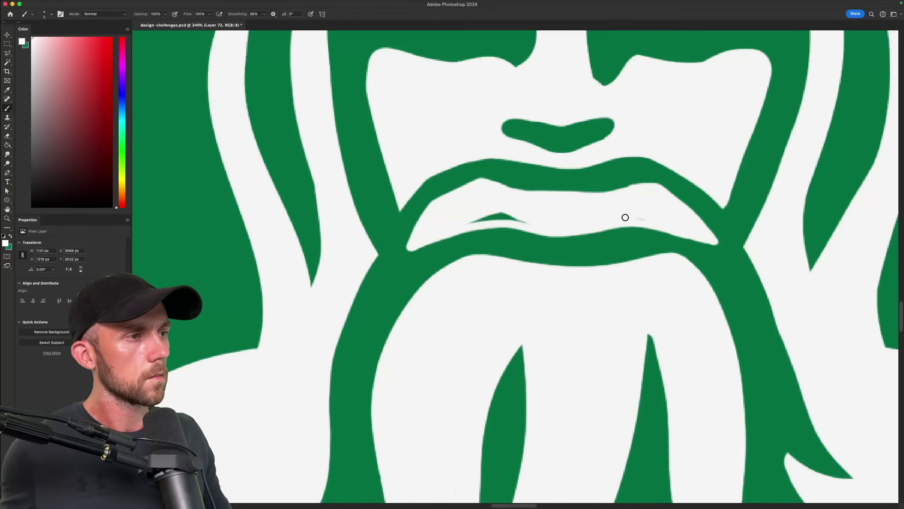
# Step: Touch up the left hair strand in white and green, and tidy the green band above the eyes
pyautogui.scroll(-3, 521, 220)
pyautogui.press(']')
pyautogui.press(']')
pyautogui.press(']')
pyautogui.press(']')
pyautogui.moveTo(407, 242)
pyautogui.mouseDown()
pyautogui.moveTo(370, 297)
pyautogui.moveTo(411, 252)
pyautogui.mouseUp()
pyautogui.press('x')
pyautogui.scroll(1, 454, 313)
pyautogui.moveTo(455, 313)
pyautogui.mouseDown()
pyautogui.moveTo(457, 337)
pyautogui.moveTo(445, 353)
pyautogui.mouseUp()
pyautogui.press('x')
pyautogui.scroll(2, 691, 214)
pyautogui.moveTo(690, 214); pyautogui.dragTo(619, 221)
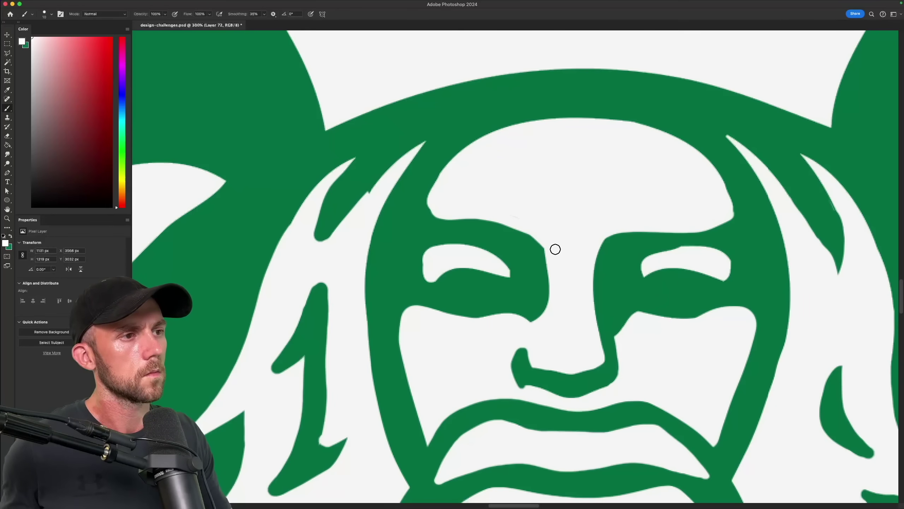
pyautogui.moveTo(438, 208); pyautogui.dragTo(518, 215)
pyautogui.press('x')
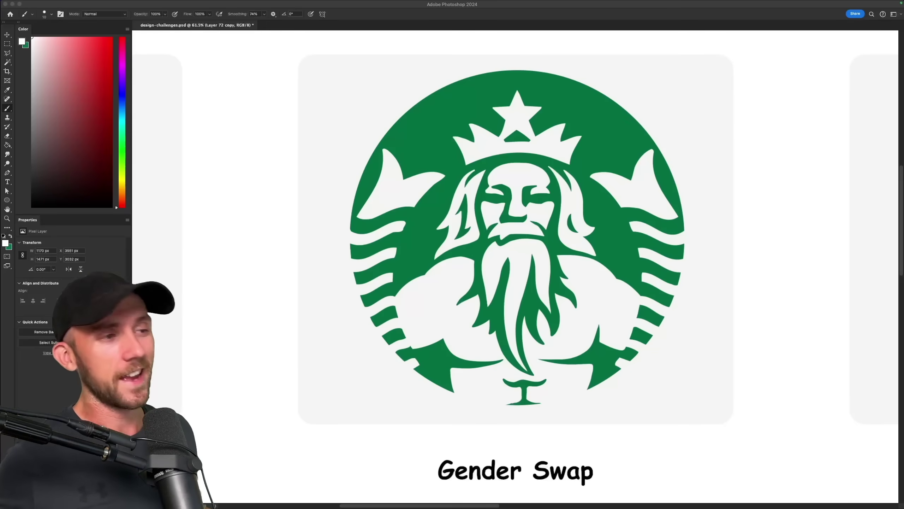
# Step: Zoom to the 5 Minute Brand card and scale the bee reference picture beside it
pyautogui.scroll(-5, 557, 226)
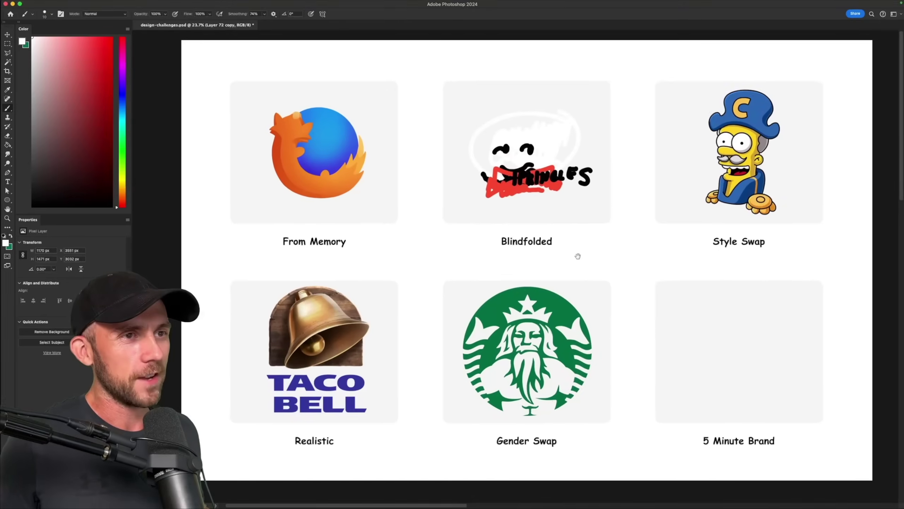
pyautogui.scroll(2, 591, 266)
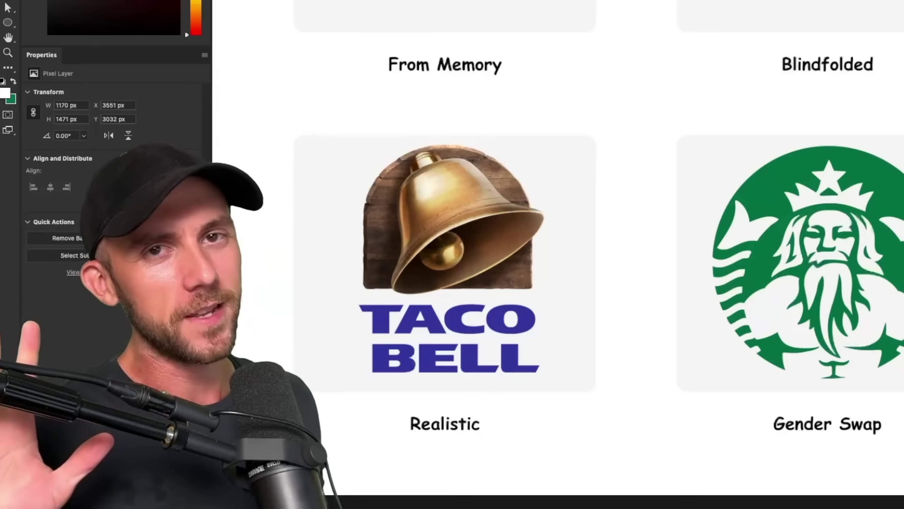
pyautogui.scroll(5, 858, 379)
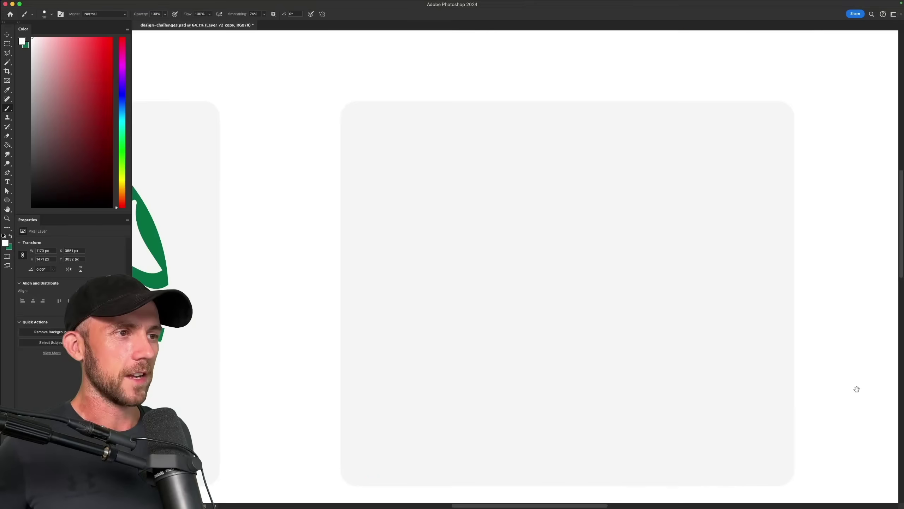
pyautogui.moveTo(856, 389); pyautogui.dragTo(815, 309)
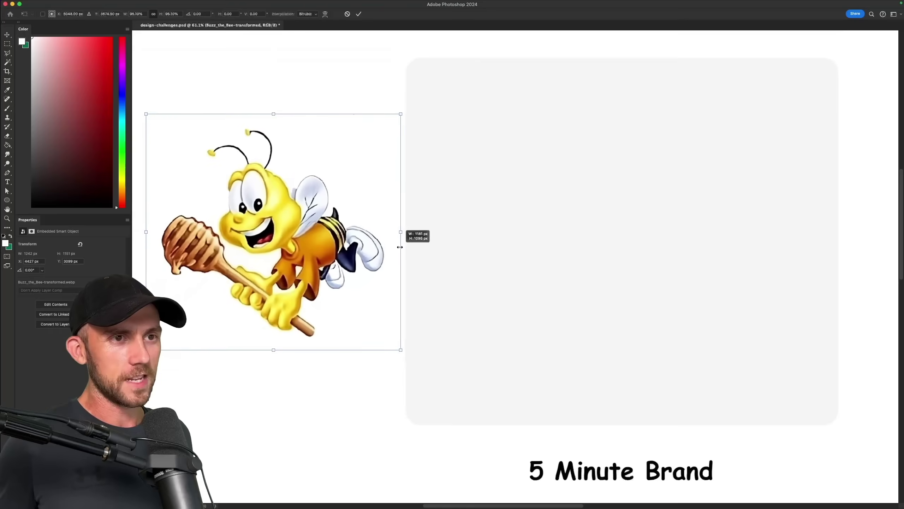
pyautogui.moveTo(403, 236); pyautogui.dragTo(398, 236)
# Step: Commit the bee reference's size, then paint the bee's white eye area and yellow head
pyautogui.press('Return')
pyautogui.press('b')
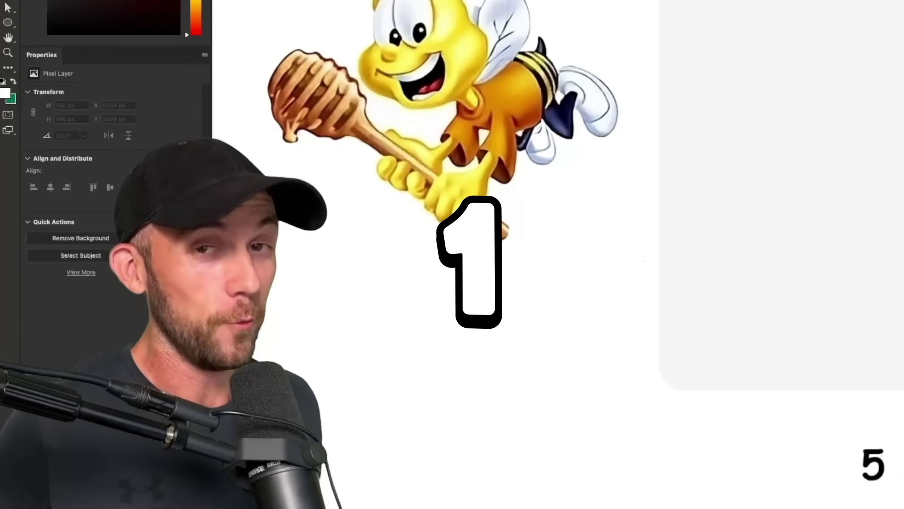
pyautogui.moveTo(584, 189)
pyautogui.mouseDown()
pyautogui.moveTo(595, 218)
pyautogui.moveTo(610, 216)
pyautogui.moveTo(601, 204)
pyautogui.moveTo(609, 208)
pyautogui.mouseUp()
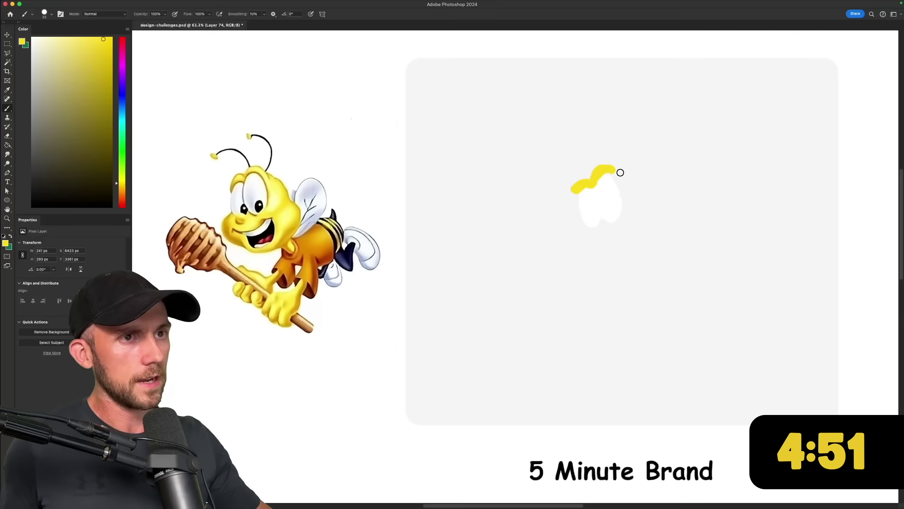
pyautogui.moveTo(617, 170); pyautogui.dragTo(613, 171)
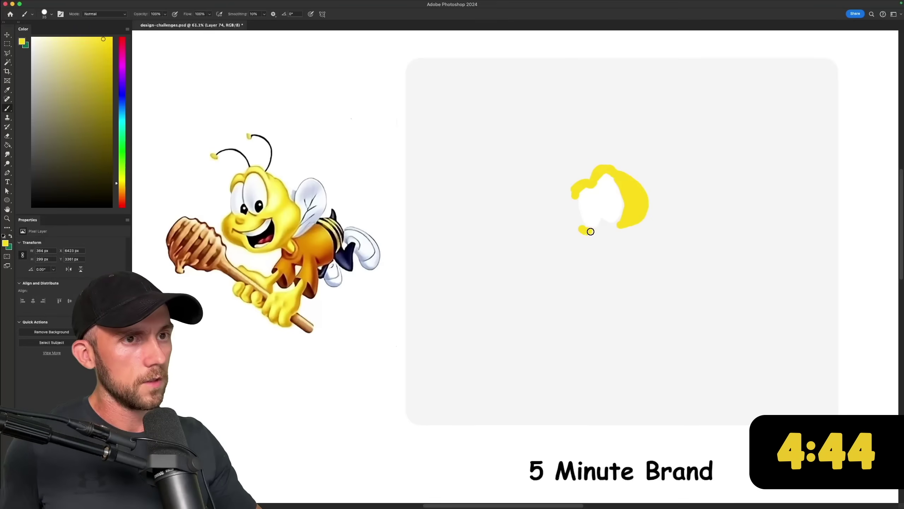
pyautogui.moveTo(590, 230)
pyautogui.mouseDown()
pyautogui.moveTo(620, 221)
pyautogui.moveTo(598, 235)
pyautogui.moveTo(580, 231)
pyautogui.moveTo(646, 239)
pyautogui.moveTo(655, 210)
pyautogui.moveTo(648, 202)
pyautogui.moveTo(633, 244)
pyautogui.moveTo(593, 247)
pyautogui.mouseUp()
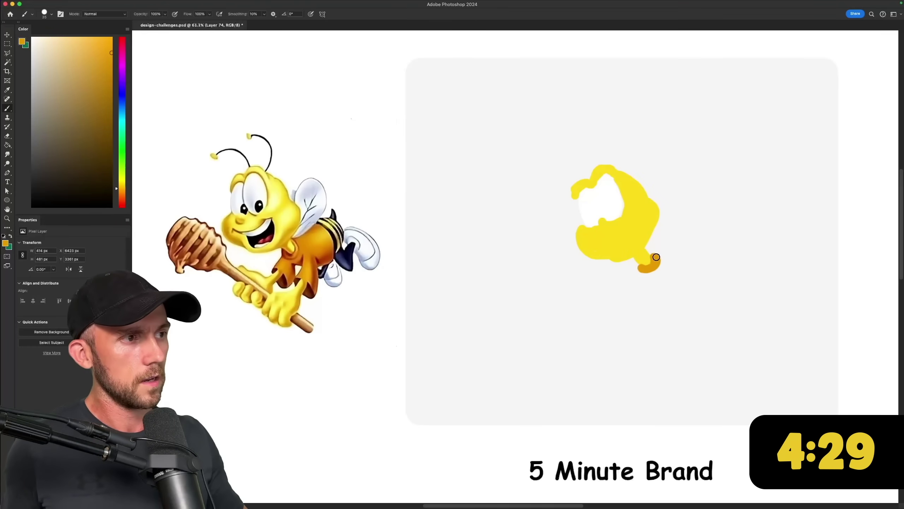
# Step: Paint the bee's orange body with black stripes, plus an orange leg ending in a yellow hand
pyautogui.moveTo(656, 256); pyautogui.dragTo(665, 258)
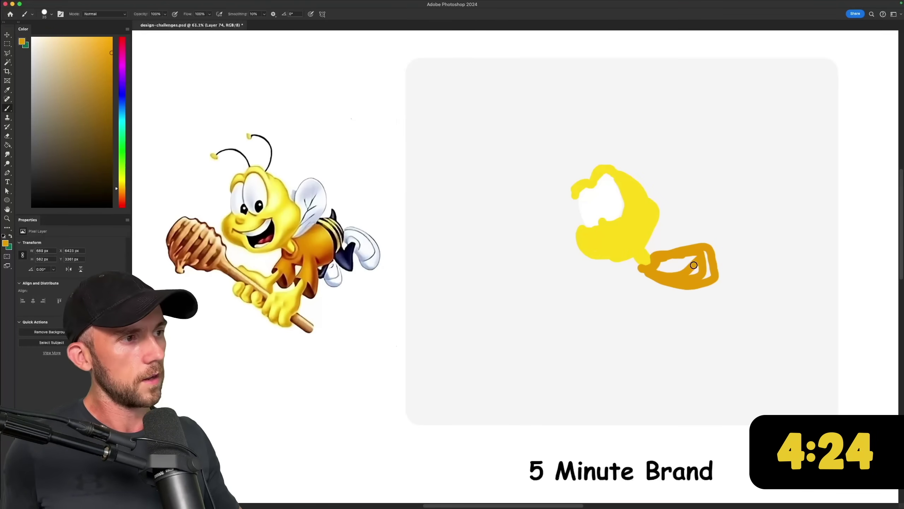
pyautogui.moveTo(672, 279); pyautogui.dragTo(698, 271)
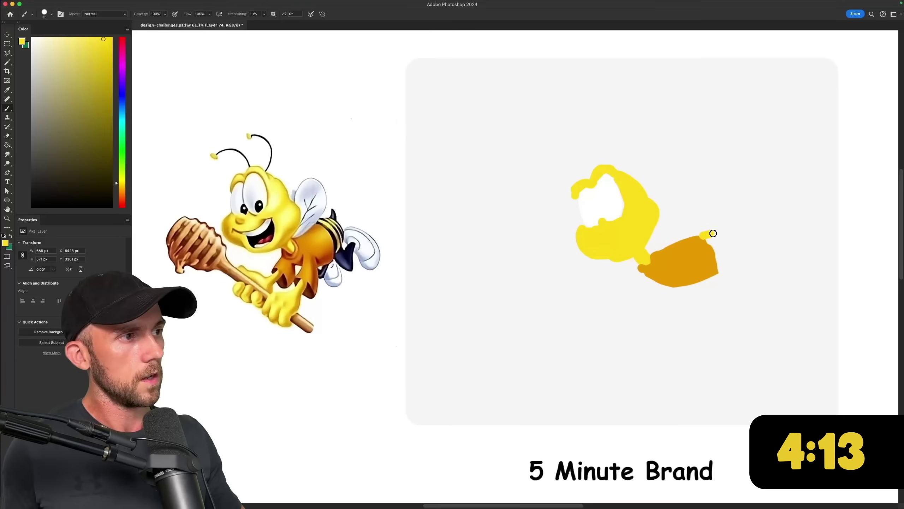
pyautogui.moveTo(710, 232)
pyautogui.mouseDown()
pyautogui.moveTo(729, 250)
pyautogui.moveTo(715, 268)
pyautogui.moveTo(716, 250)
pyautogui.mouseUp()
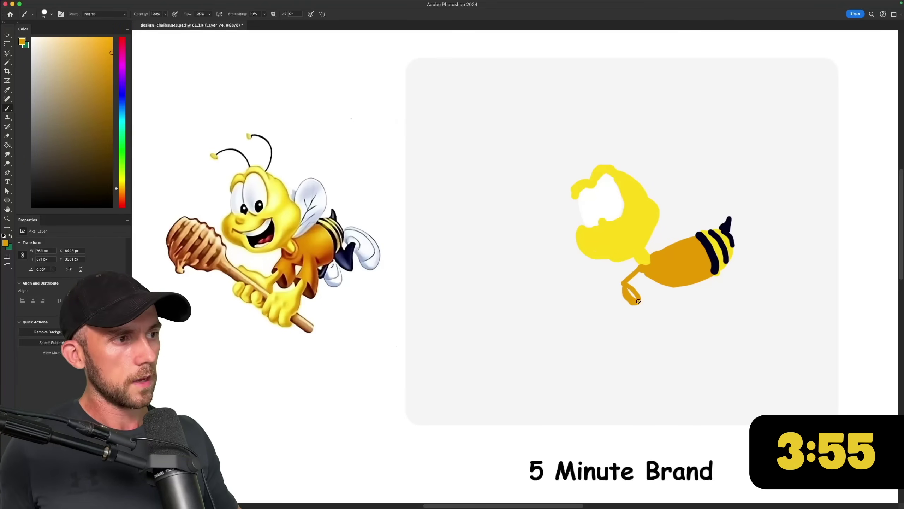
pyautogui.moveTo(651, 278)
pyautogui.mouseDown()
pyautogui.moveTo(639, 297)
pyautogui.moveTo(635, 290)
pyautogui.mouseUp()
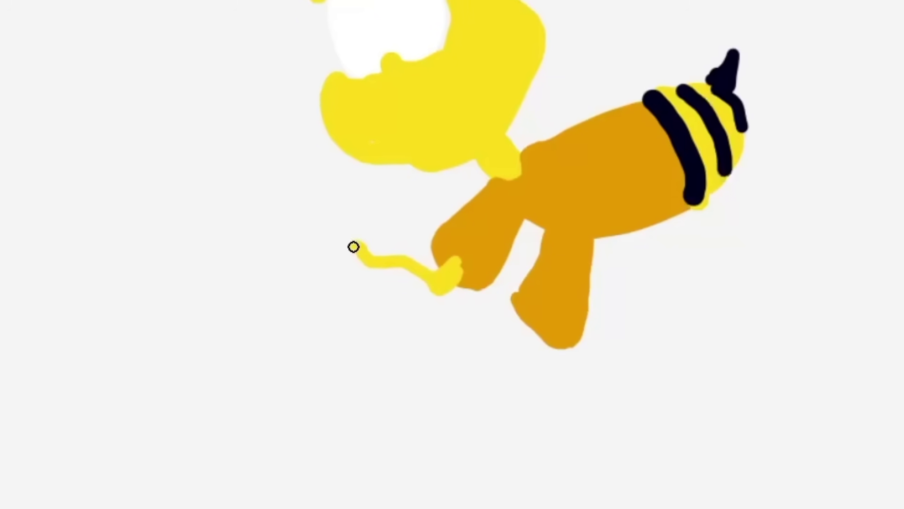
pyautogui.moveTo(589, 292)
pyautogui.mouseDown()
pyautogui.moveTo(612, 313)
pyautogui.moveTo(600, 303)
pyautogui.mouseUp()
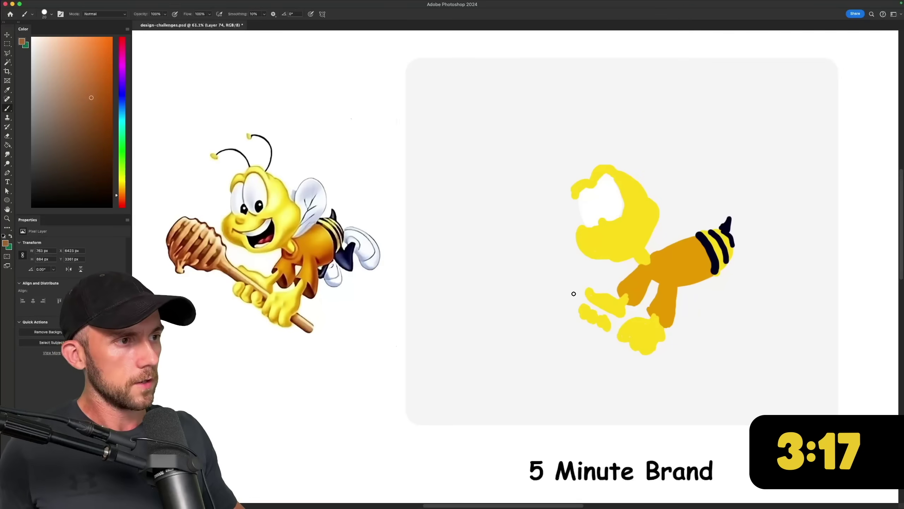
# Step: Paint a brown honey dipper held in the bee's hands and a black pupil in its eye
pyautogui.moveTo(573, 292)
pyautogui.mouseDown()
pyautogui.moveTo(622, 325)
pyautogui.moveTo(574, 291)
pyautogui.mouseUp()
pyautogui.moveTo(660, 341); pyautogui.dragTo(672, 352)
pyautogui.moveTo(572, 293)
pyautogui.mouseDown()
pyautogui.moveTo(562, 299)
pyautogui.moveTo(570, 268)
pyautogui.mouseUp()
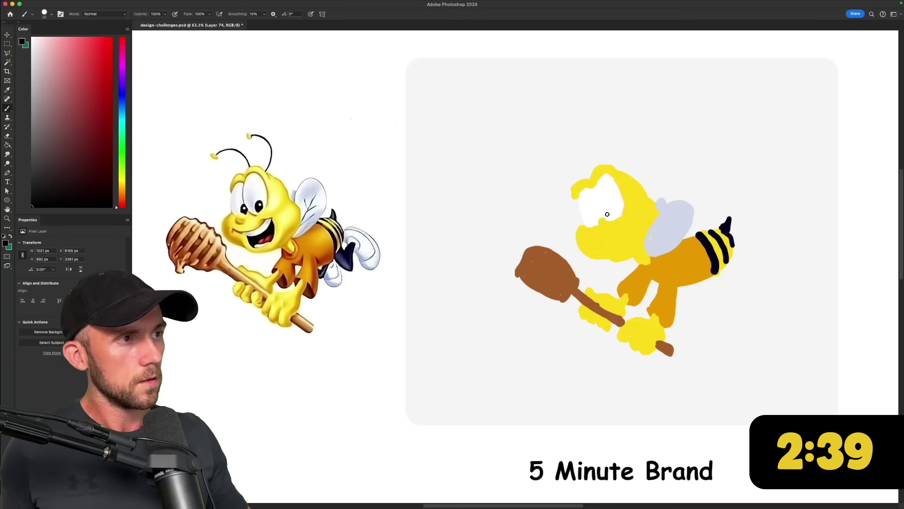
pyautogui.moveTo(610, 211)
pyautogui.mouseDown()
pyautogui.moveTo(612, 220)
pyautogui.moveTo(611, 210)
pyautogui.mouseUp()
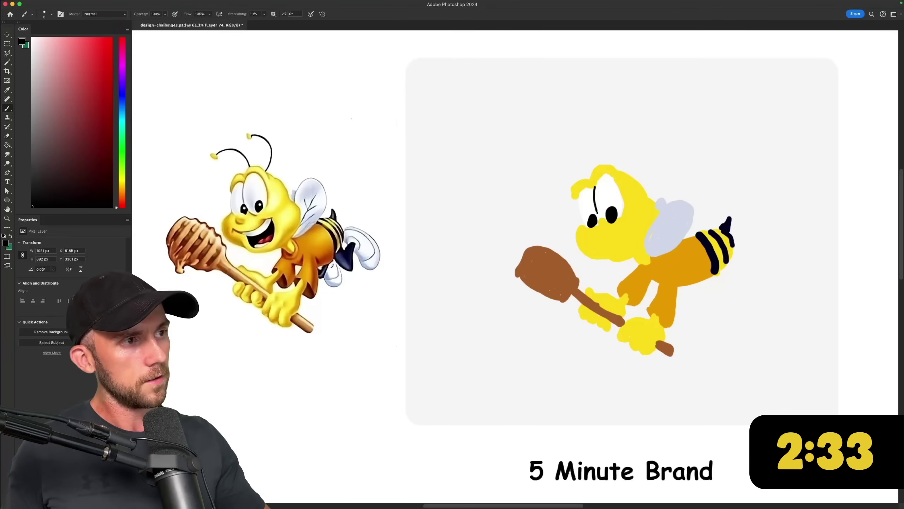
pyautogui.moveTo(597, 212); pyautogui.dragTo(599, 218)
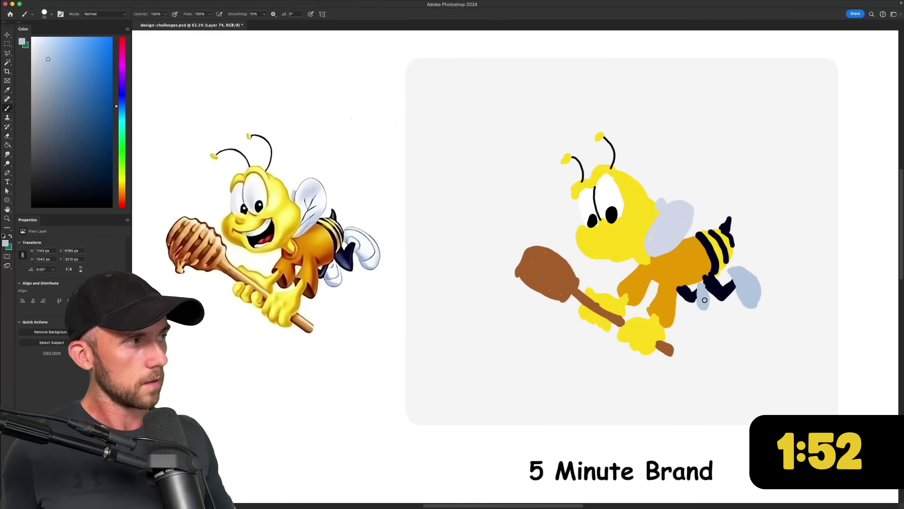
# Step: Paint pale wings behind the legs and a dark brown stroke sampled from the reference on the body
pyautogui.moveTo(699, 298); pyautogui.dragTo(705, 304)
pyautogui.keyDown('alt'); pyautogui.click(298, 285); pyautogui.keyUp('alt')
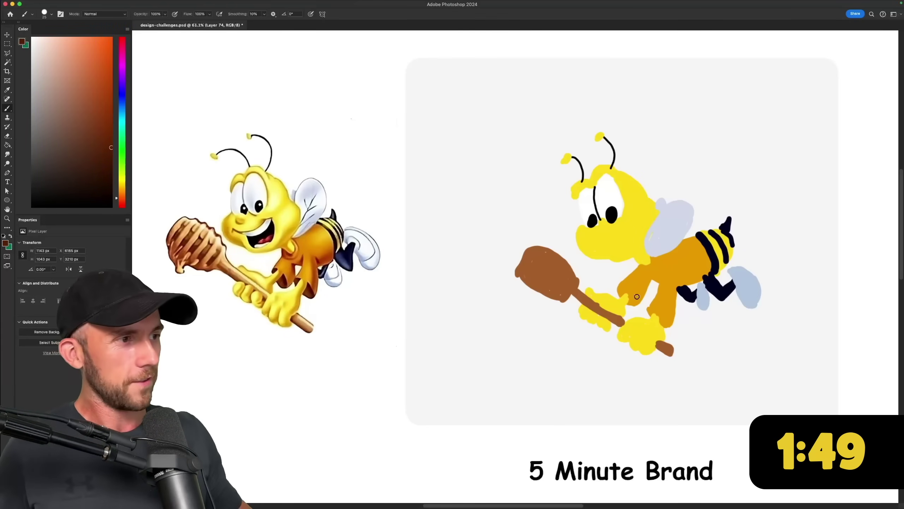
pyautogui.moveTo(648, 309)
pyautogui.mouseDown()
pyautogui.moveTo(668, 320)
pyautogui.moveTo(654, 312)
pyautogui.mouseUp()
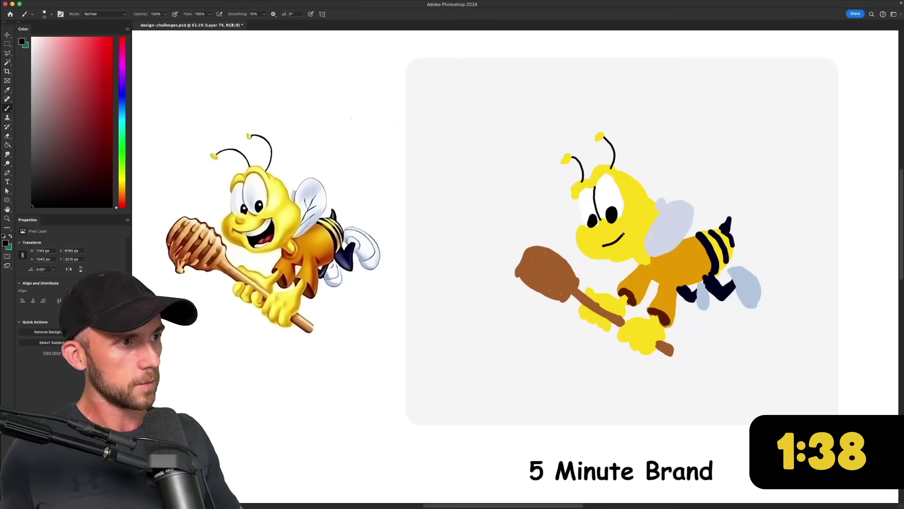
# Step: Draw the bee's black smile and small nose, and add orange-brown shading to its body
pyautogui.moveTo(623, 230); pyautogui.dragTo(605, 249)
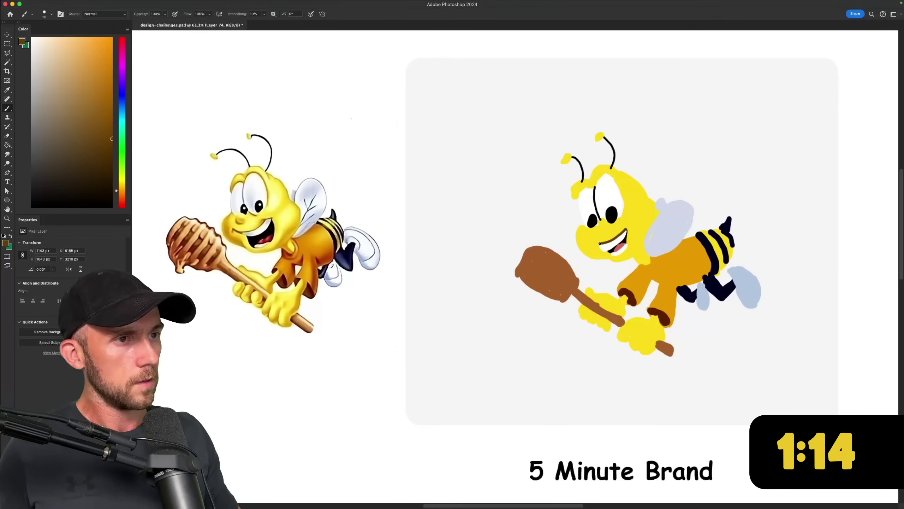
pyautogui.moveTo(601, 245); pyautogui.dragTo(592, 241)
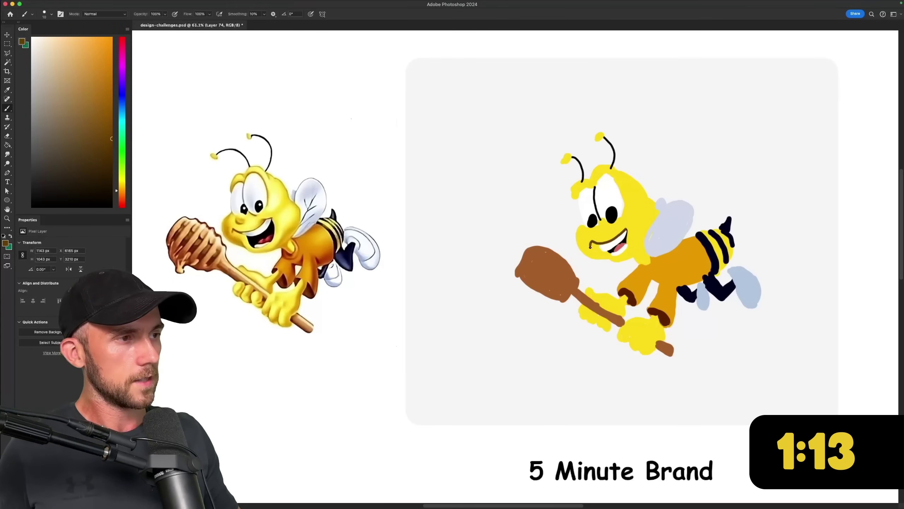
pyautogui.moveTo(600, 224); pyautogui.dragTo(604, 231)
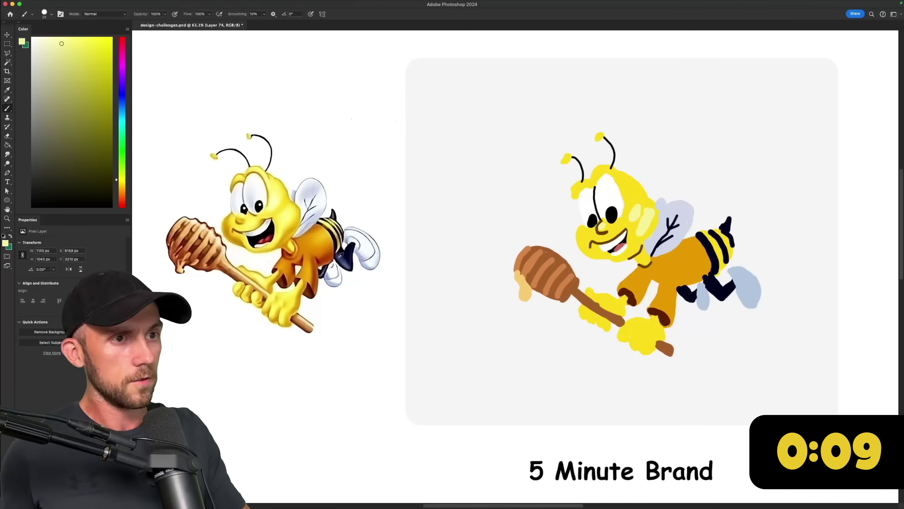
pyautogui.keyDown('alt'); pyautogui.click(669, 286); pyautogui.keyUp('alt')
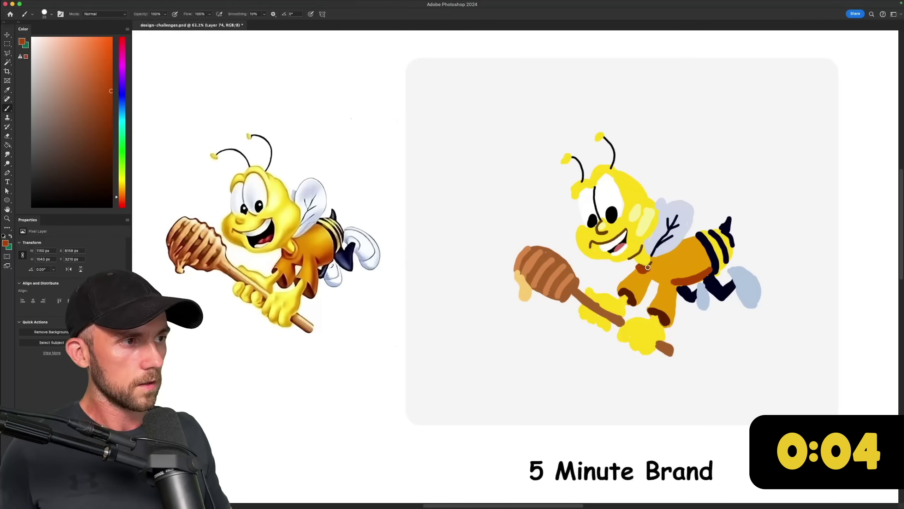
pyautogui.moveTo(641, 271); pyautogui.dragTo(653, 264)
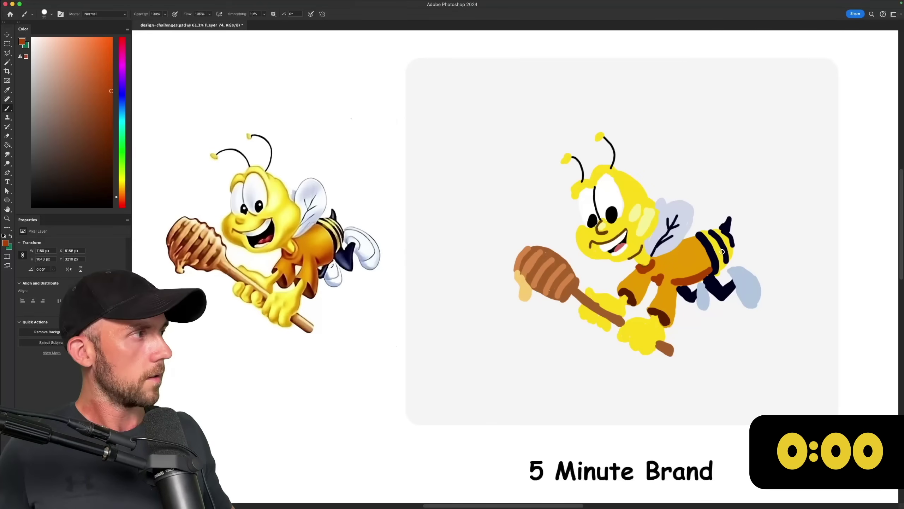